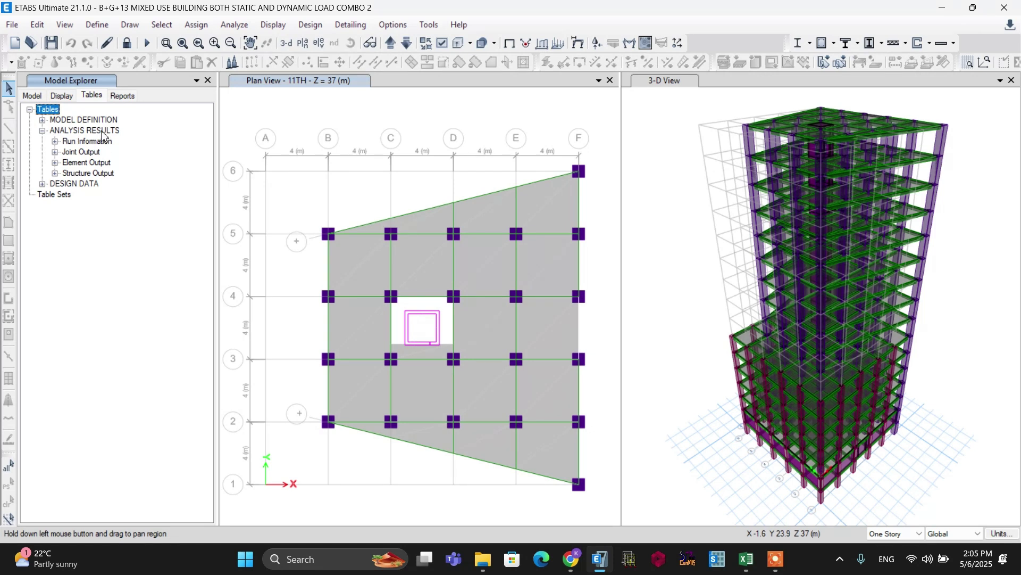
Step: Show the Modal Periods And Frequencies table from the structure output results and examine the row for mode 1
click(55, 174)
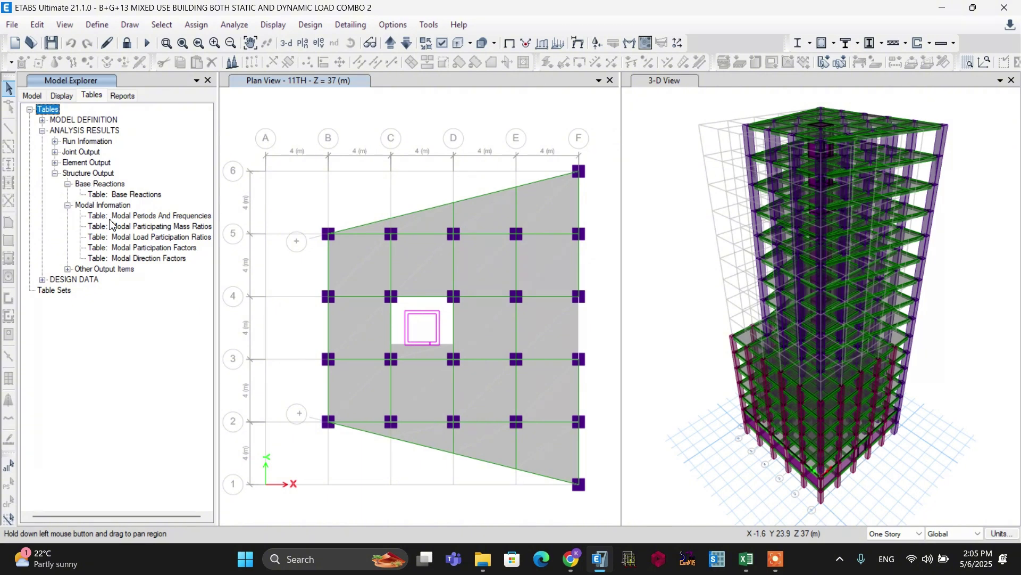
click(171, 217)
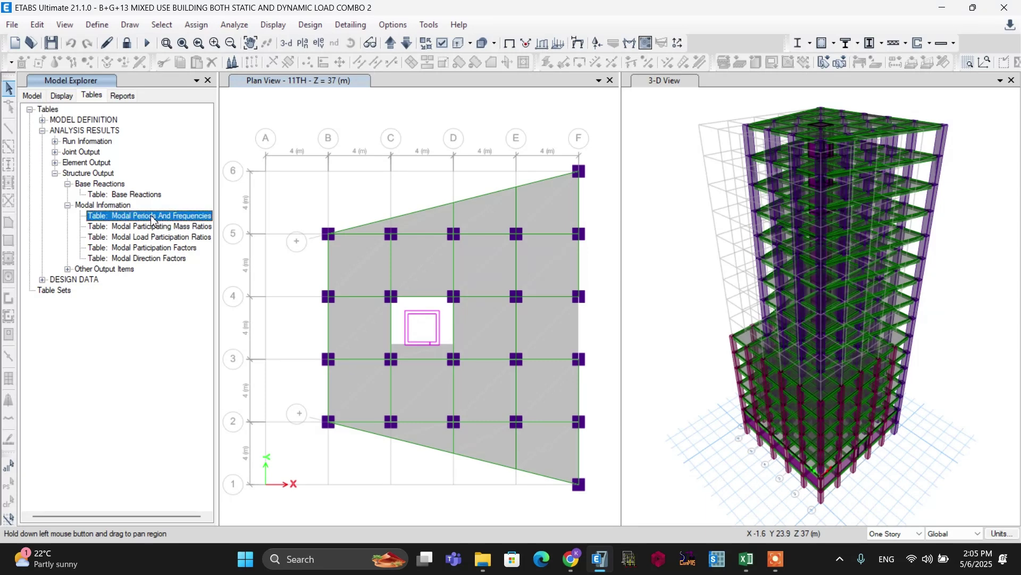
right_click(153, 220)
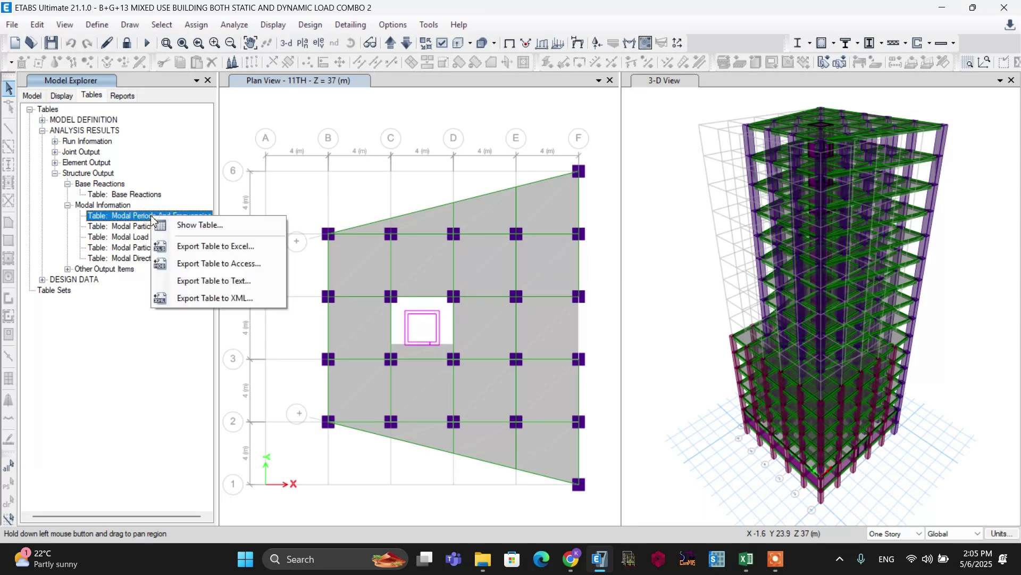
click(186, 226)
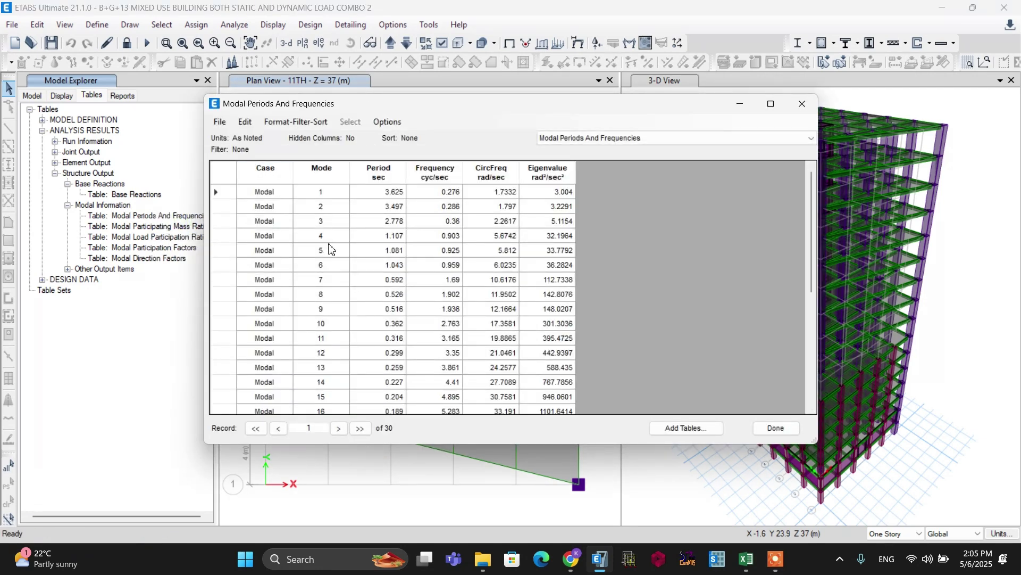
drag(260, 193, 549, 196)
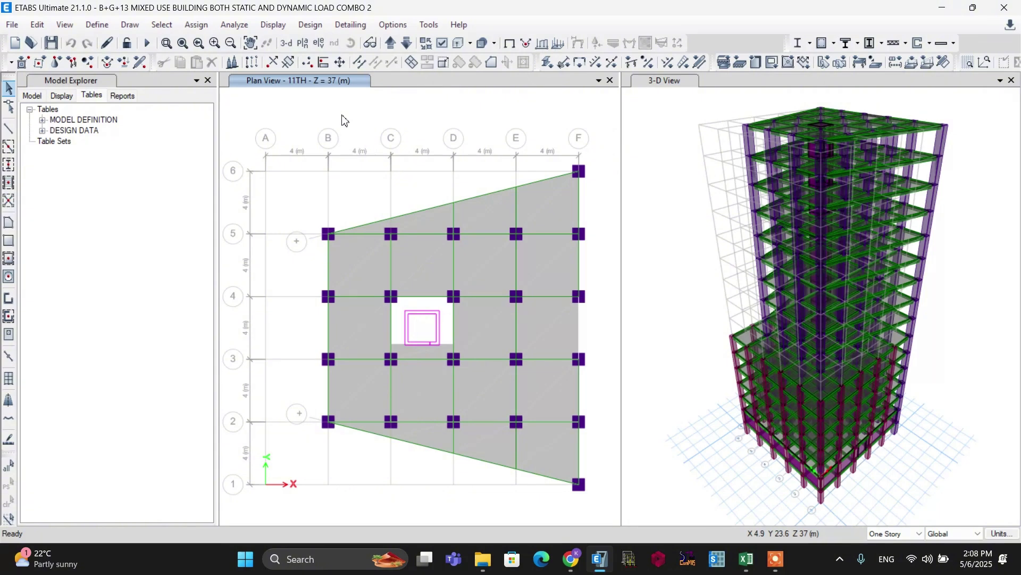
Step: Review the mass source MsSrc1 definition, including the mass multiplier of the Live load pattern
click(97, 26)
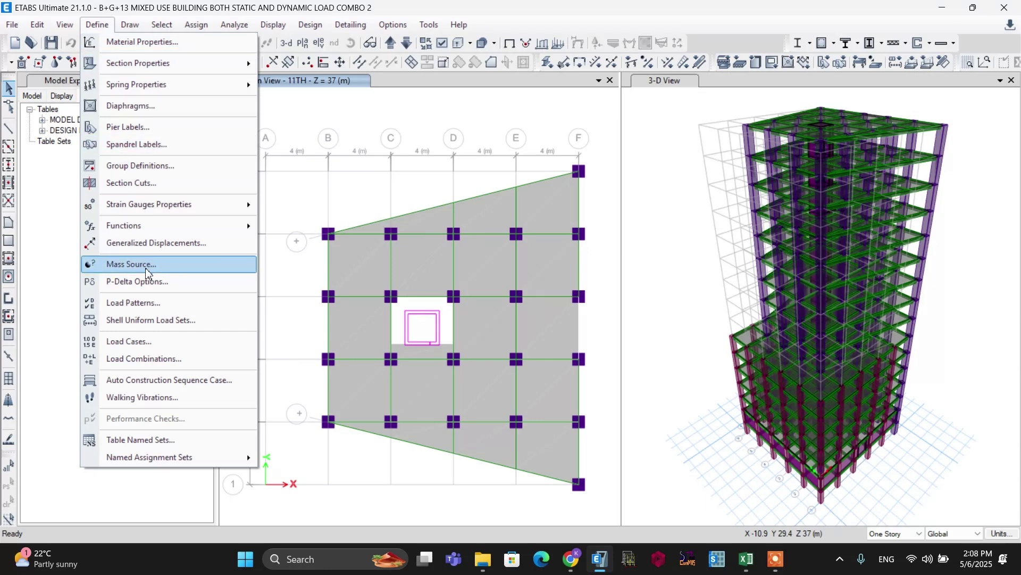
click(135, 266)
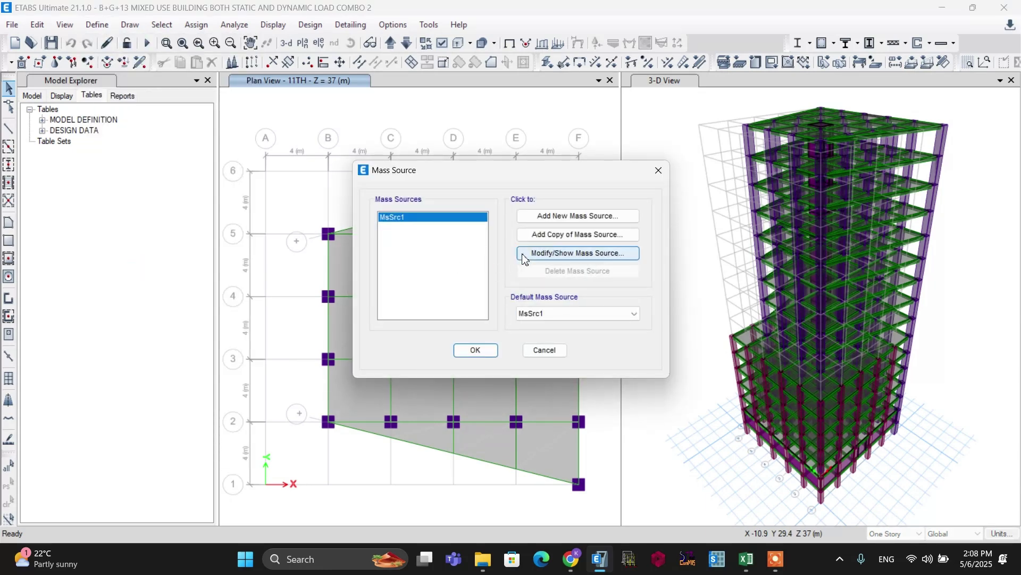
click(578, 253)
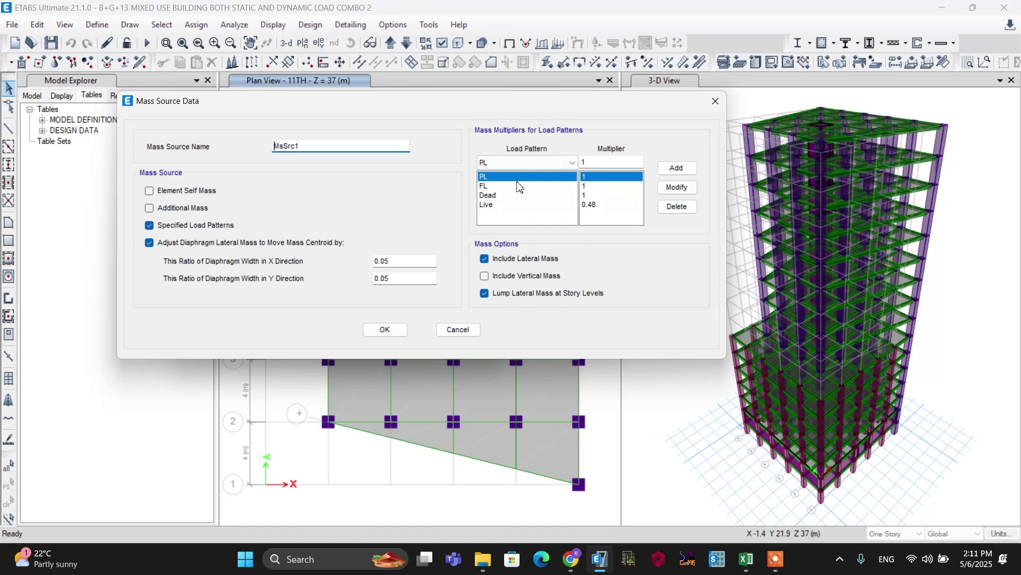
click(491, 206)
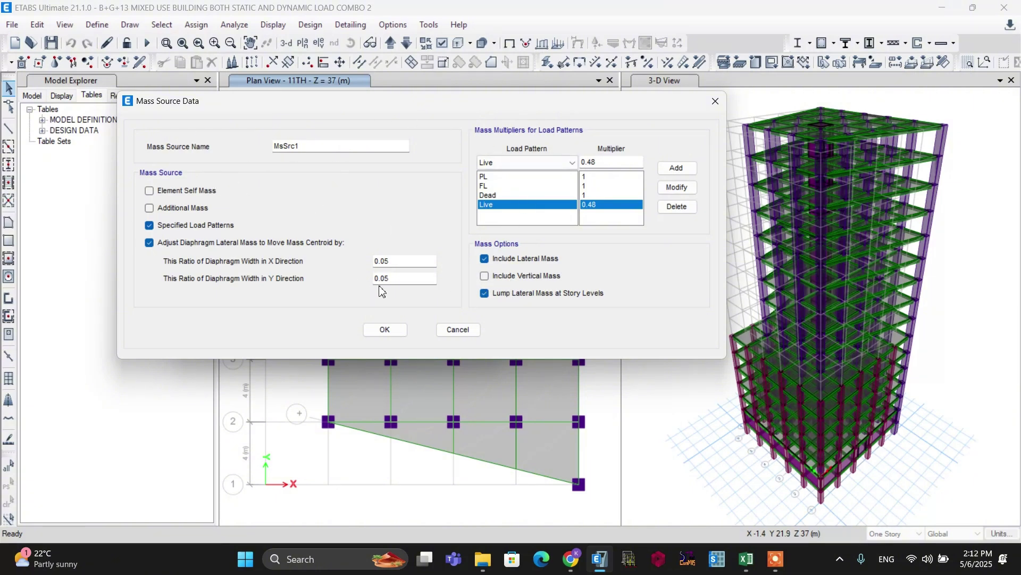
click(385, 329)
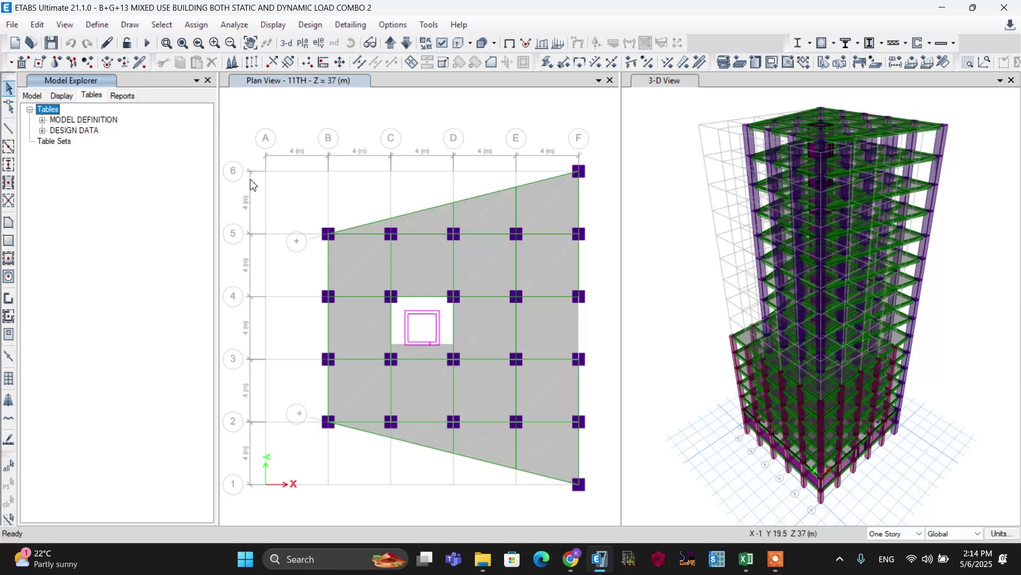
Step: Open the Modal load case for modification and set its type to Modal with the Ritz subtype
click(97, 25)
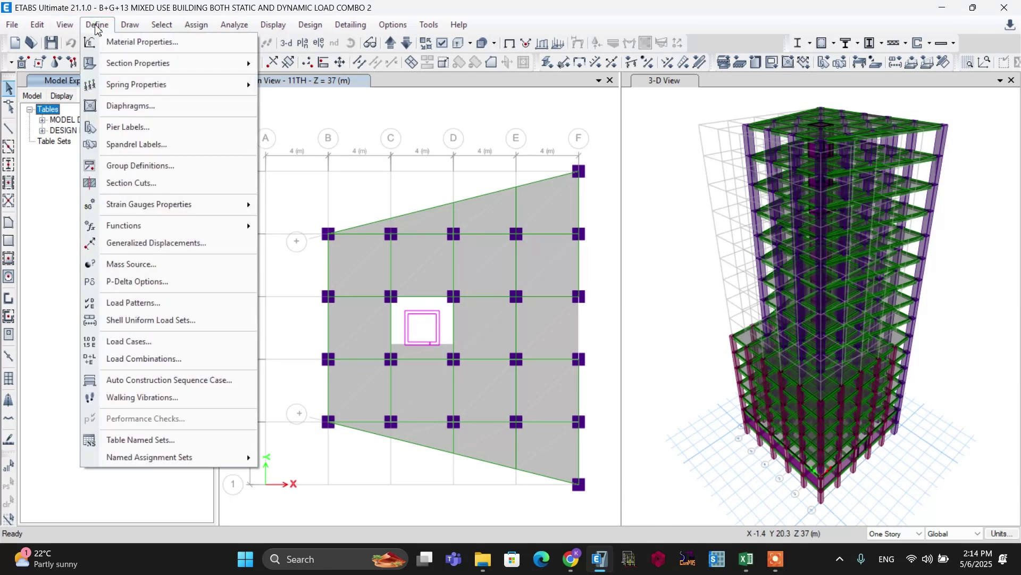
click(126, 342)
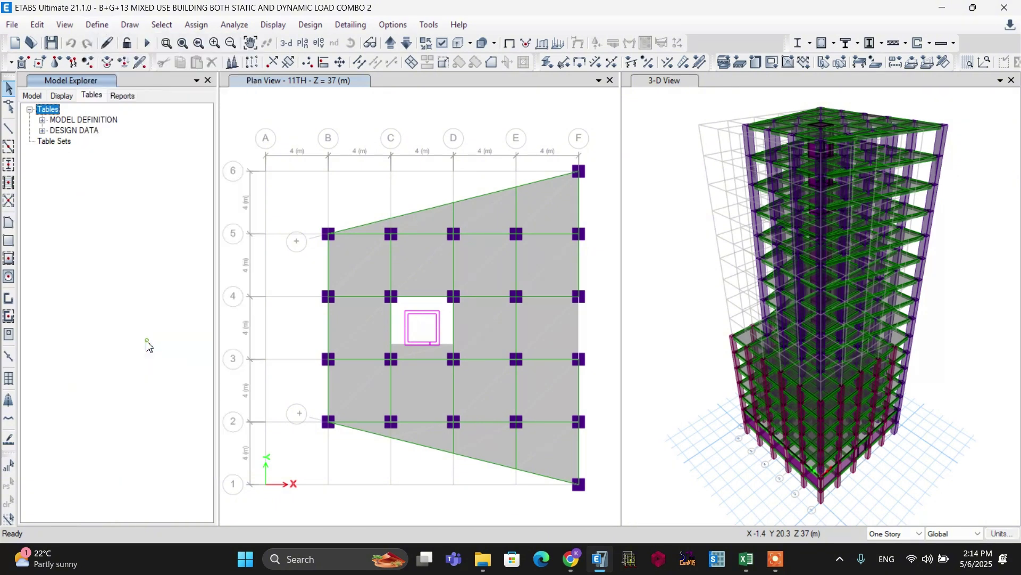
drag(316, 165, 163, 108)
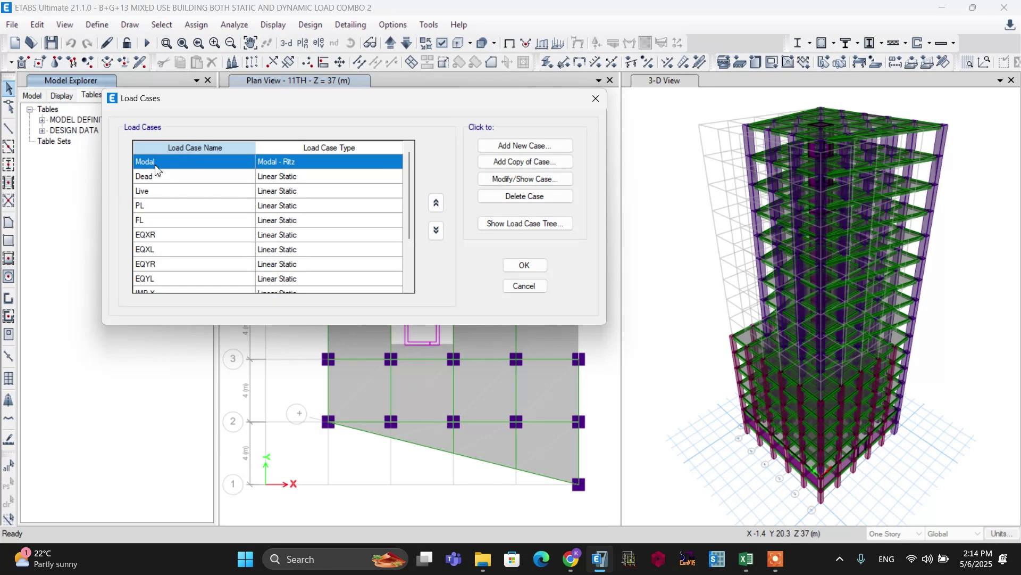
click(505, 180)
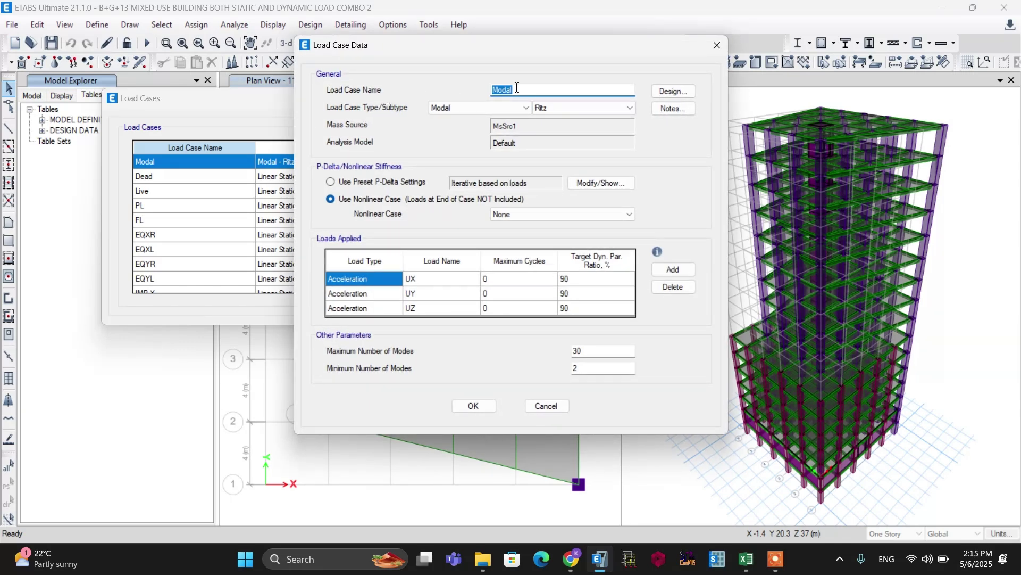
click(517, 88)
click(464, 111)
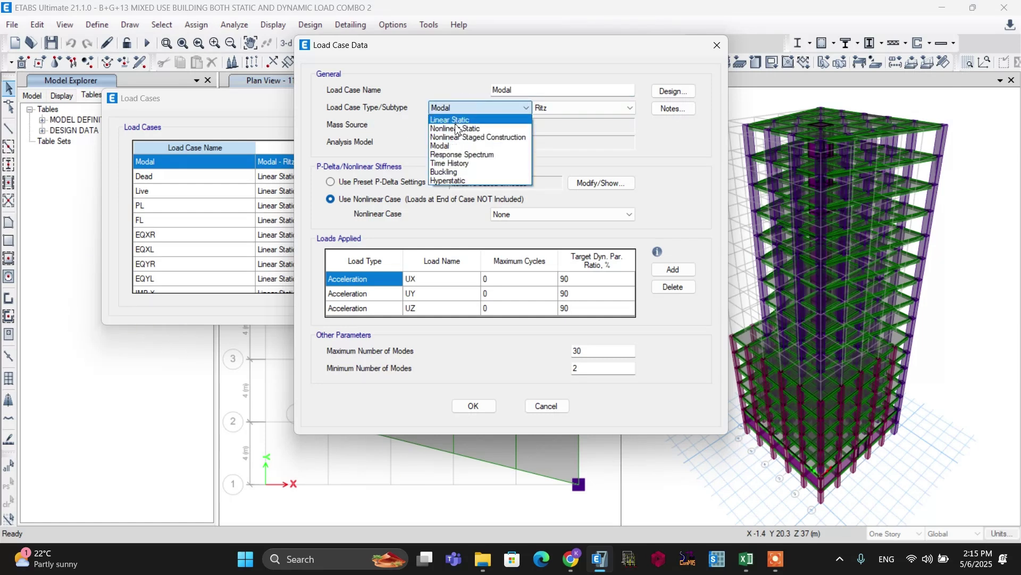
click(441, 145)
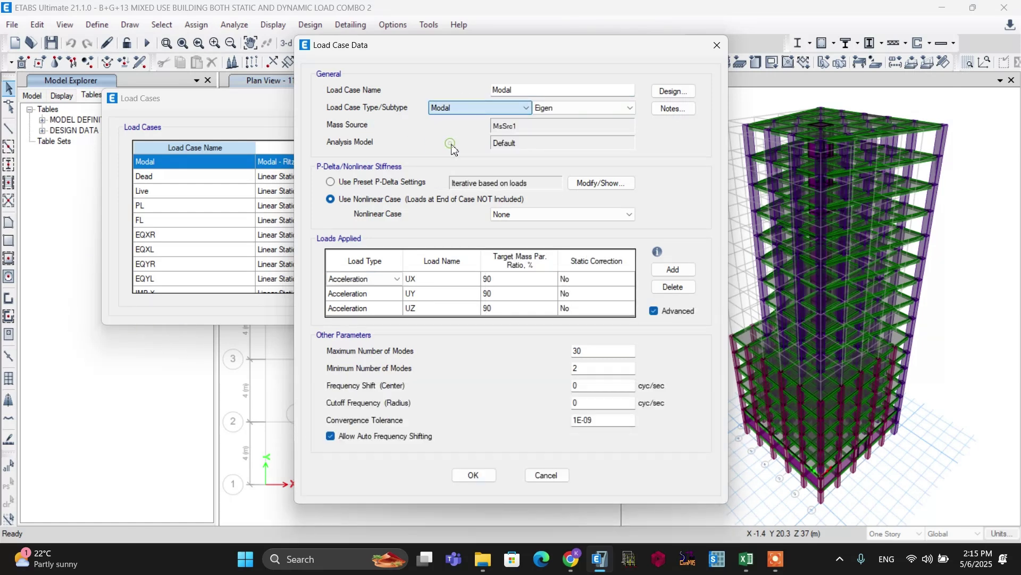
click(576, 109)
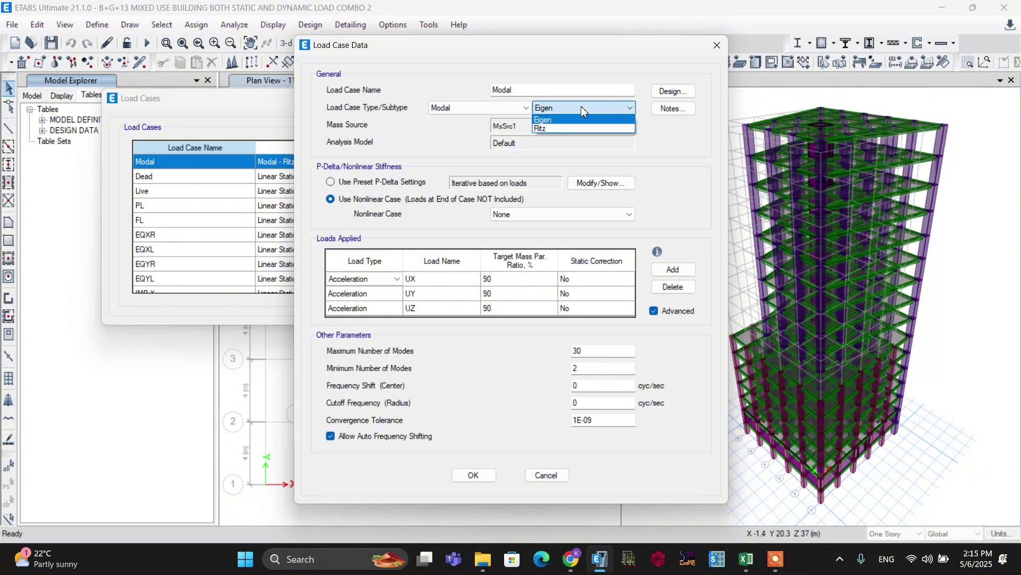
click(550, 129)
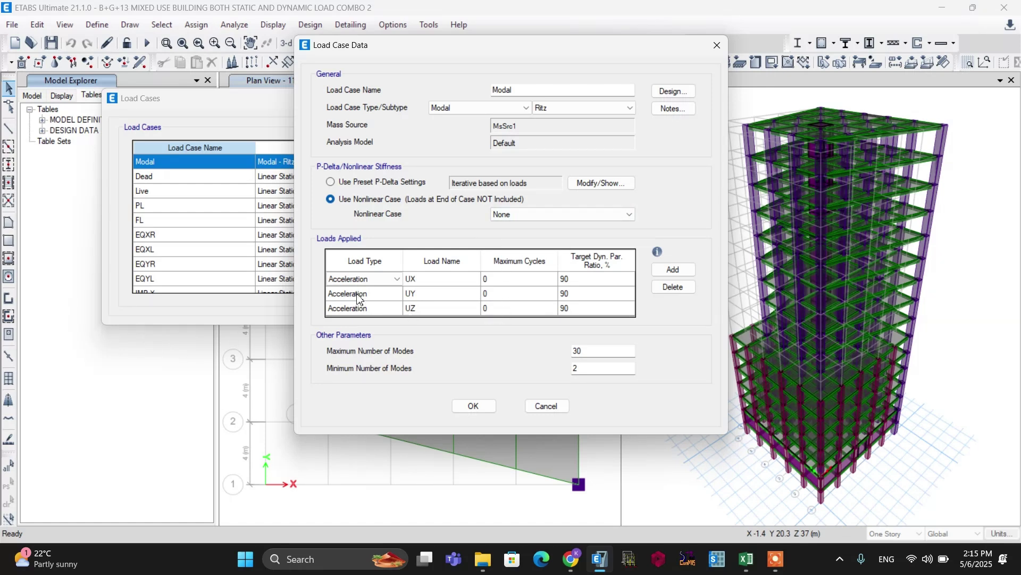
Step: Delete all loads applied in the Modal case and add three new load rows
triple_click(670, 290)
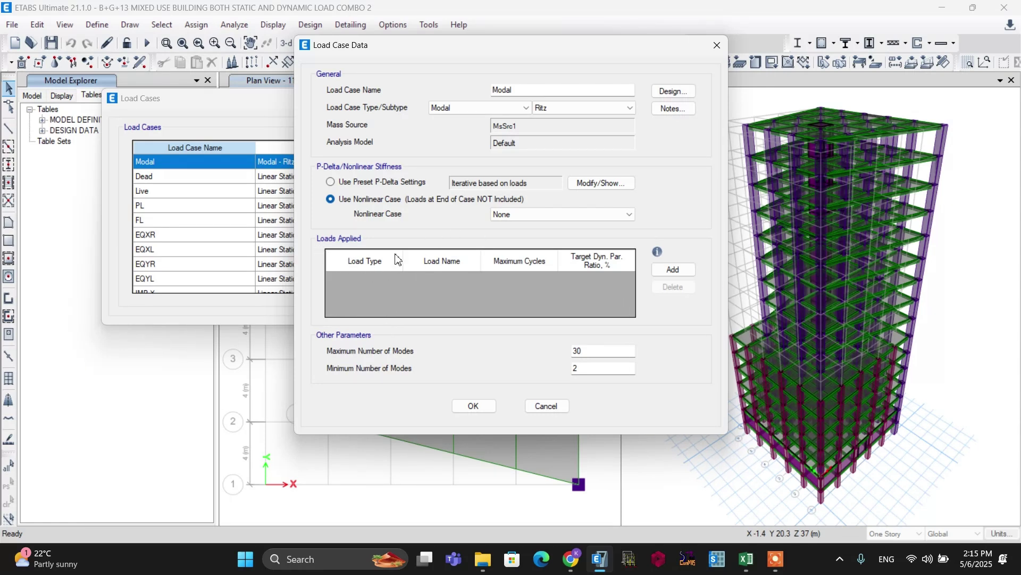
click(671, 270)
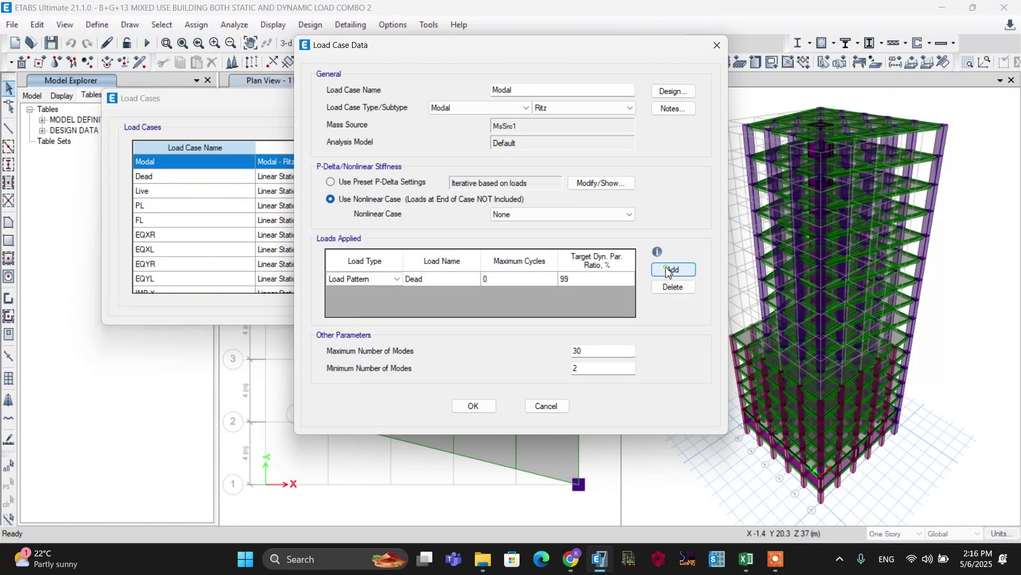
click(670, 270)
click(670, 271)
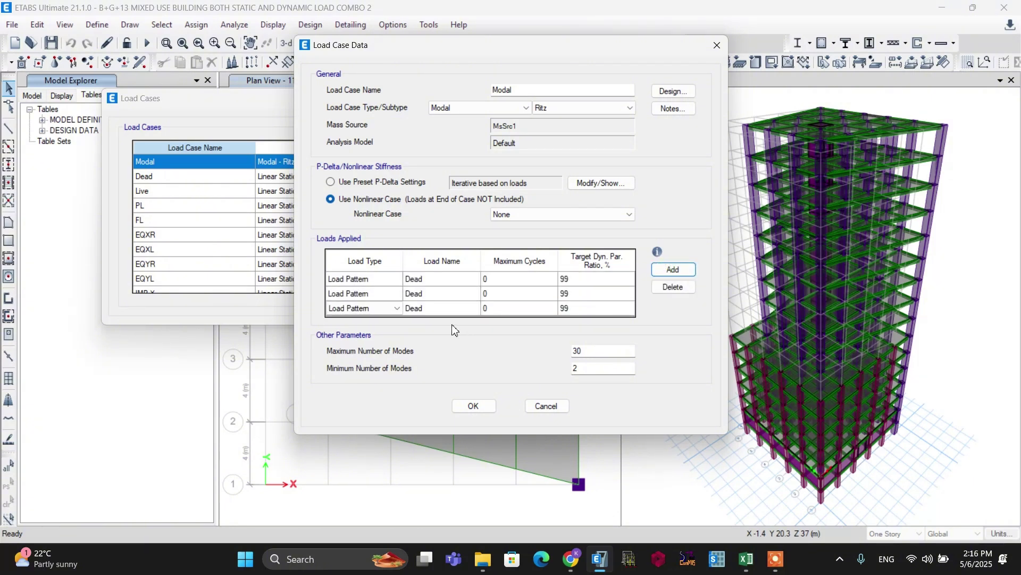
Step: Set the first applied load to Acceleration UX with a target dynamic participation ratio of 90%
click(384, 280)
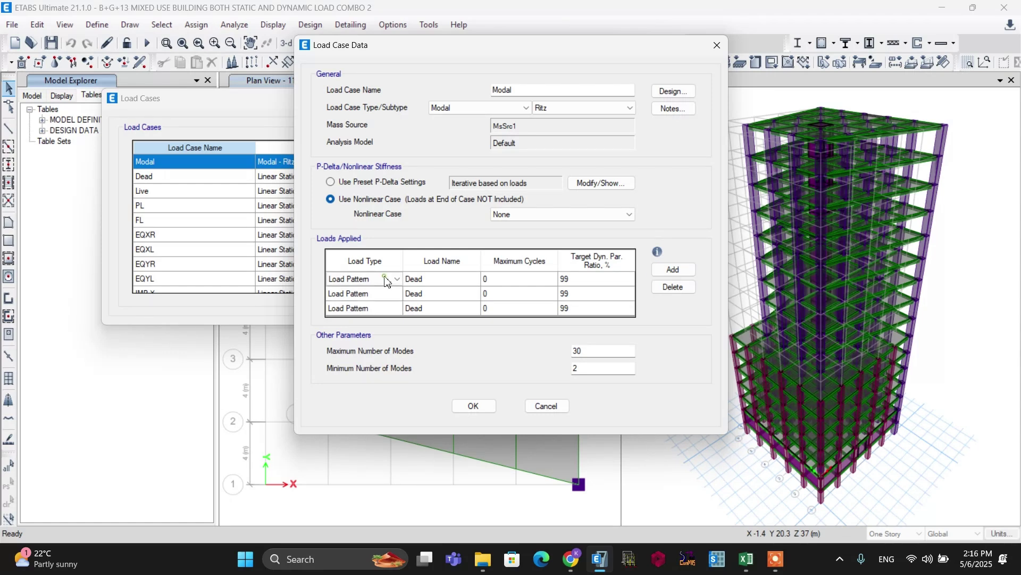
click(394, 279)
click(367, 299)
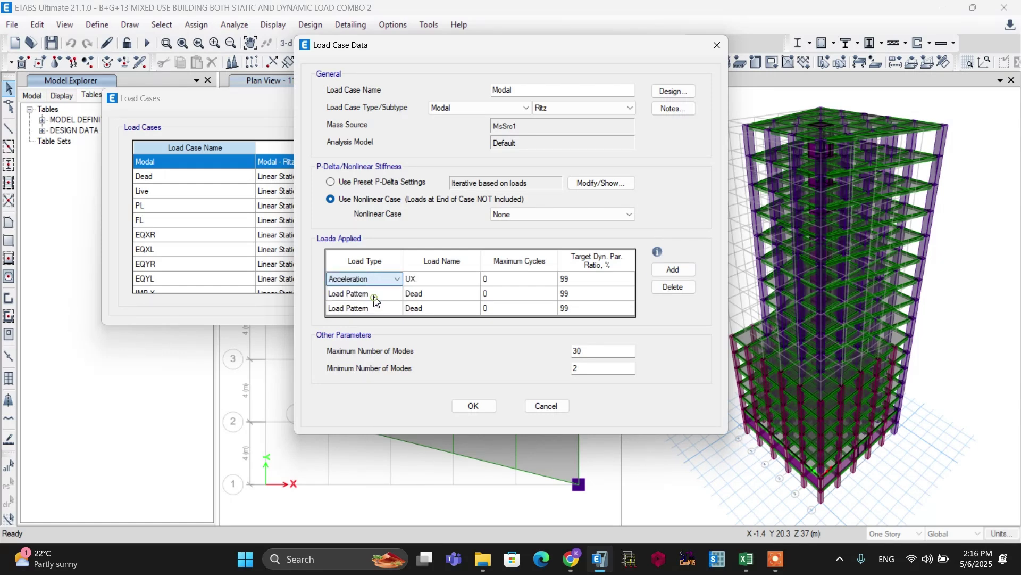
click(443, 280)
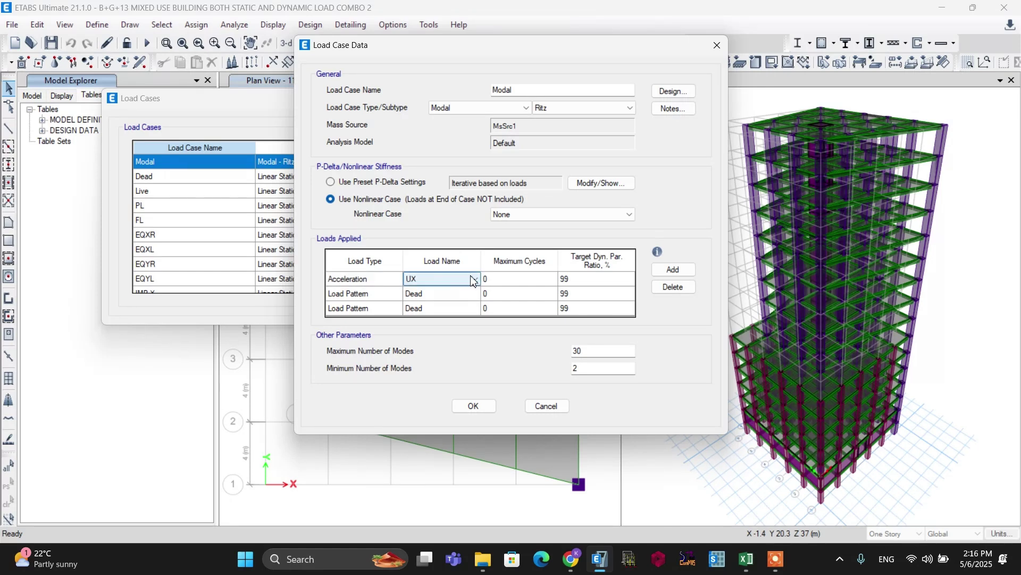
click(474, 279)
click(420, 292)
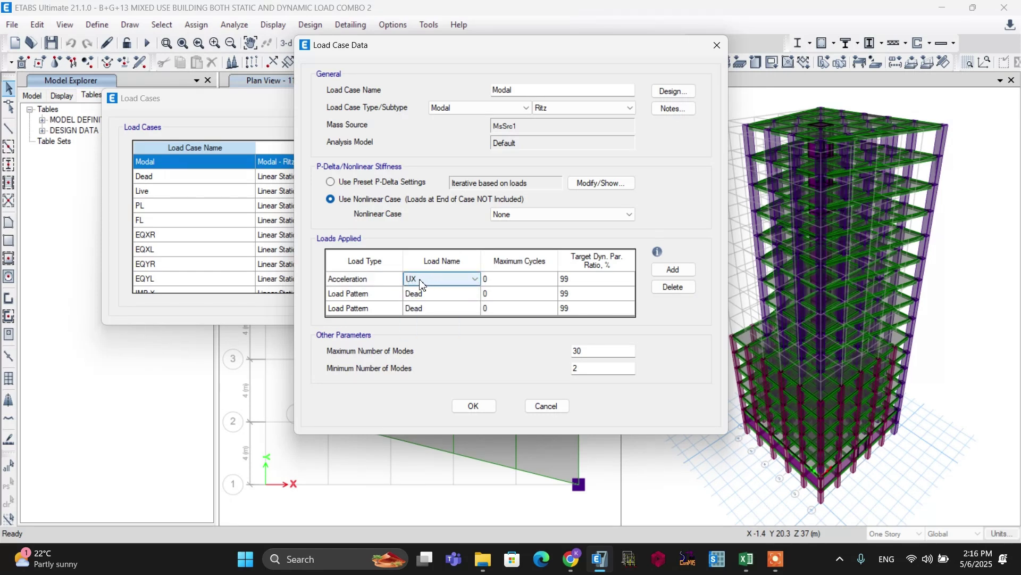
click(582, 279)
click(583, 278)
text(9)
Step: Set the second applied load to Acceleration UY with a target dynamic participation ratio of 90%
click(365, 295)
click(394, 294)
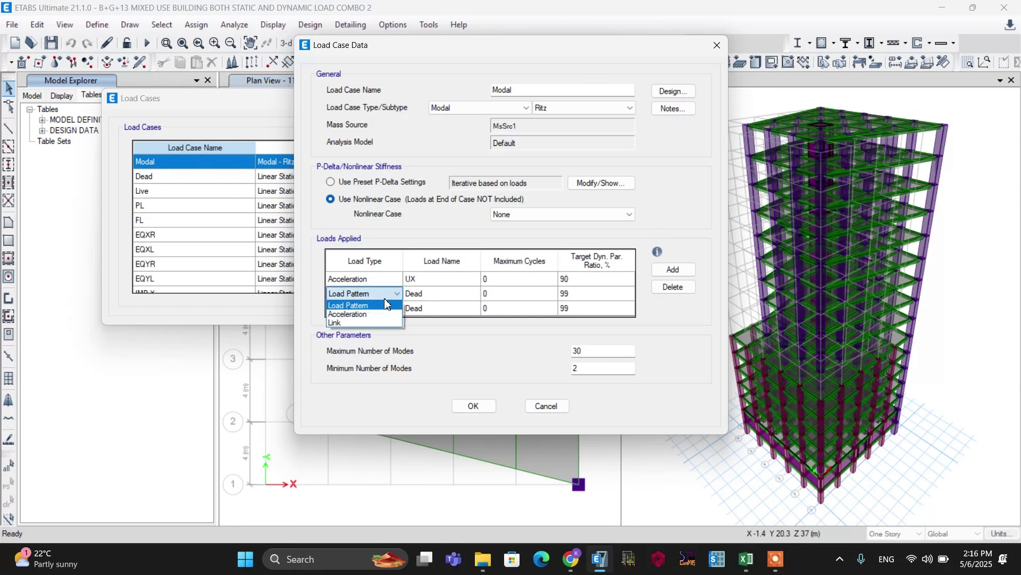
click(347, 308)
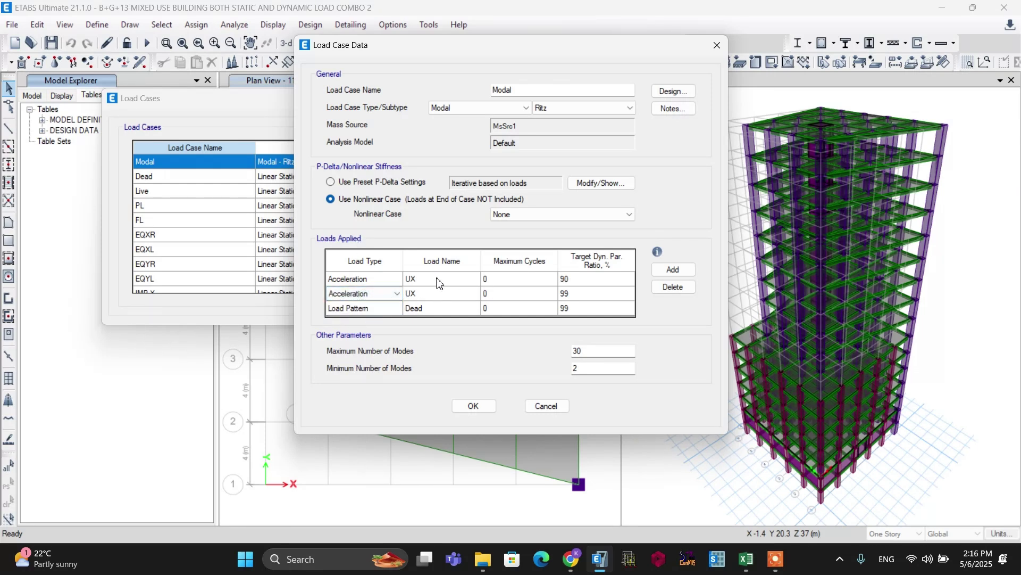
click(445, 293)
click(476, 294)
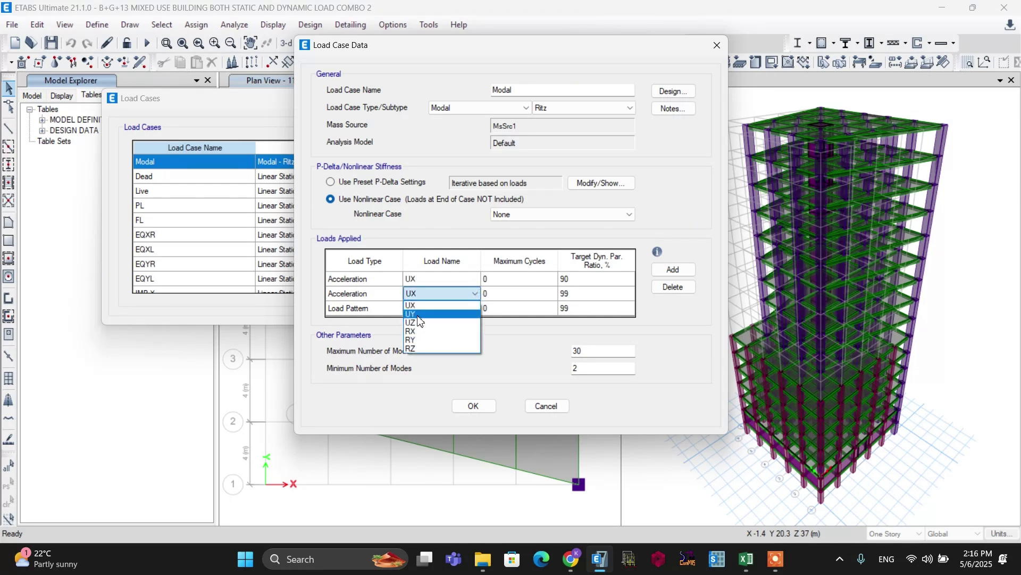
click(422, 313)
click(584, 297)
click(583, 295)
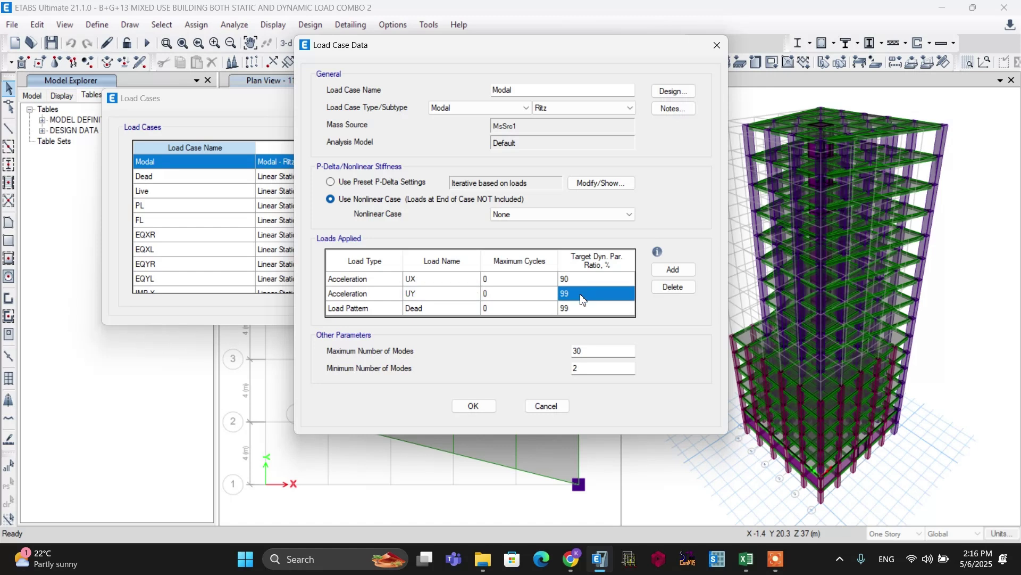
text(90)
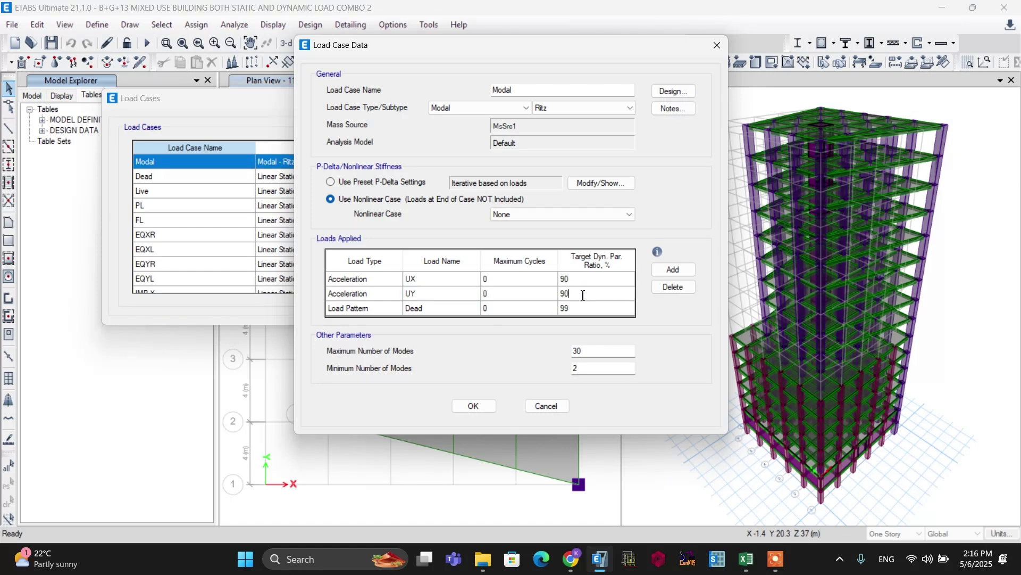
key(Tab)
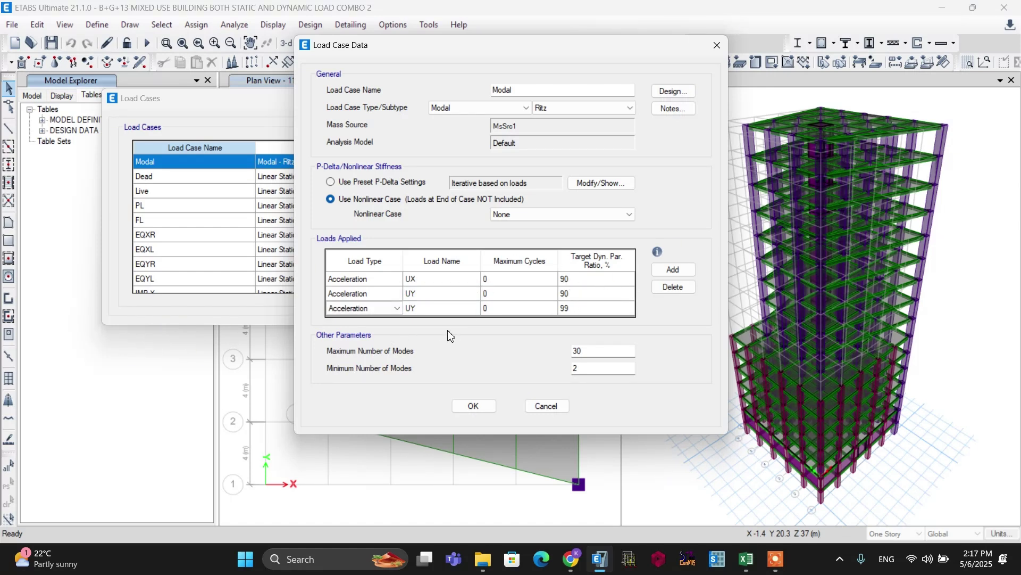
Step: Set the third applied load to Acceleration UZ with a target dynamic participation ratio of 90%
click(442, 308)
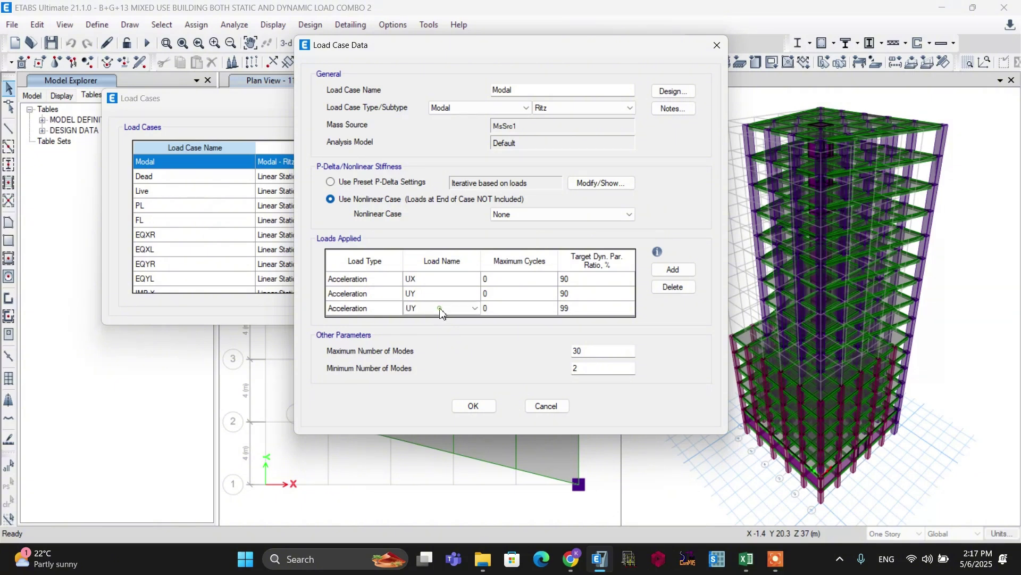
click(476, 308)
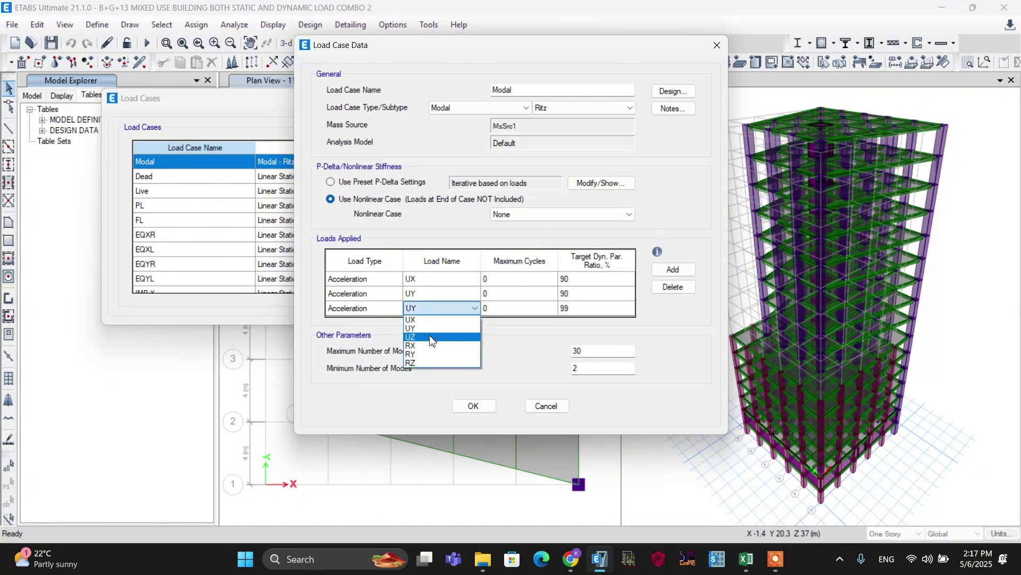
click(466, 315)
click(579, 309)
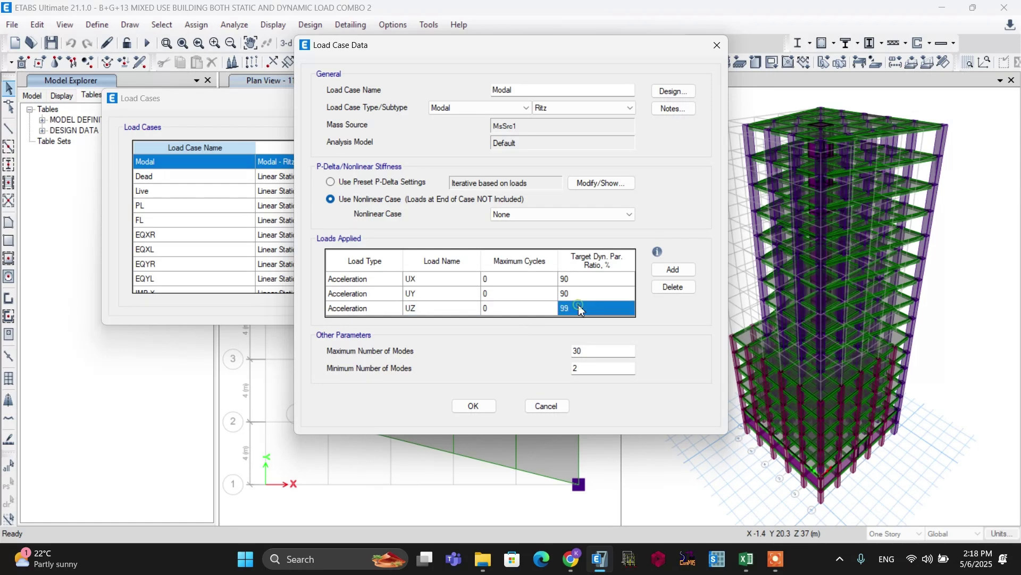
click(579, 309)
key(BackSpace)
key(BackSpace)
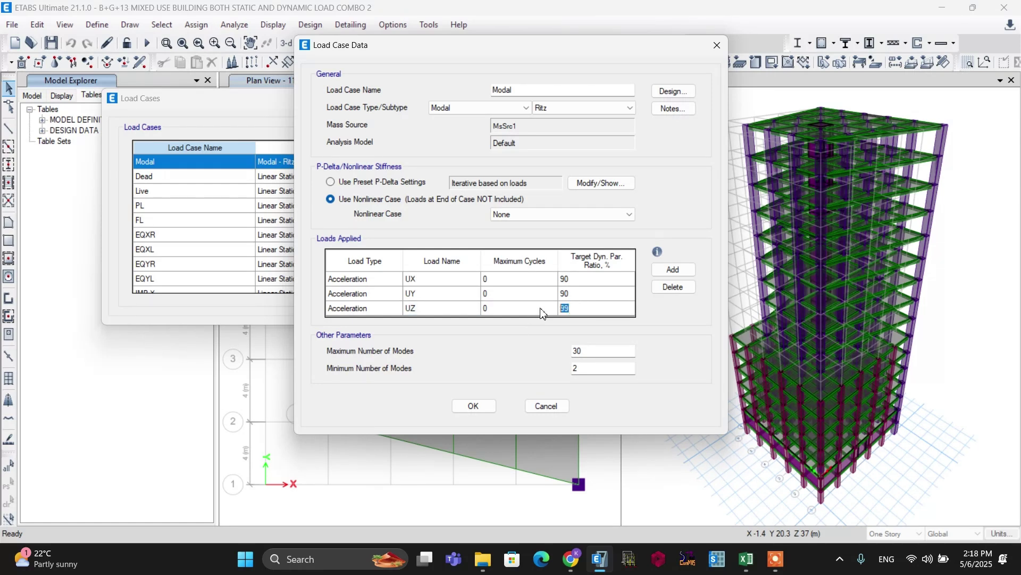
text(9)
key(Tab)
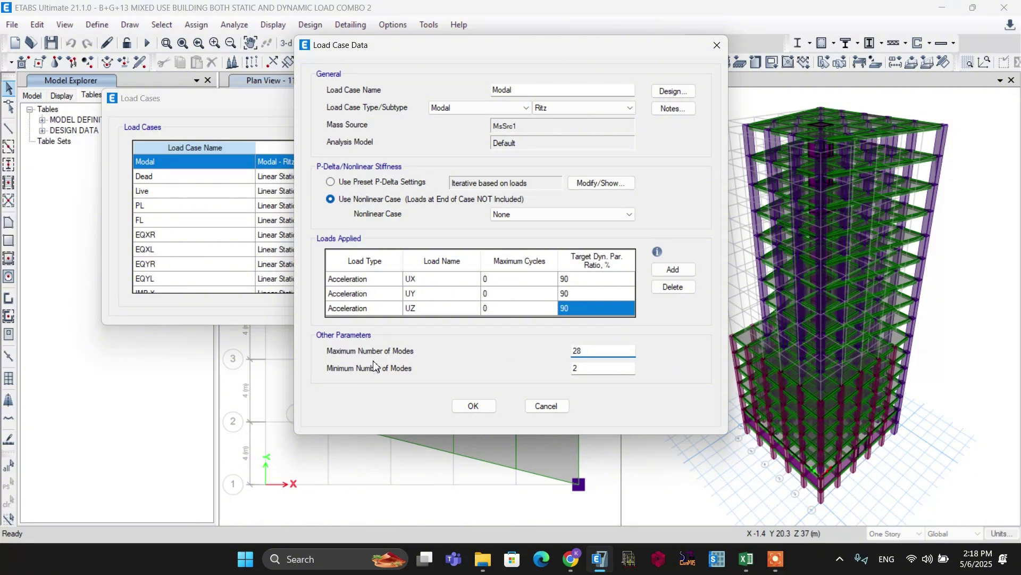
Step: Set the Modal case's maximum number of modes to 30 and save the load case changes
double_click(591, 351)
text(30)
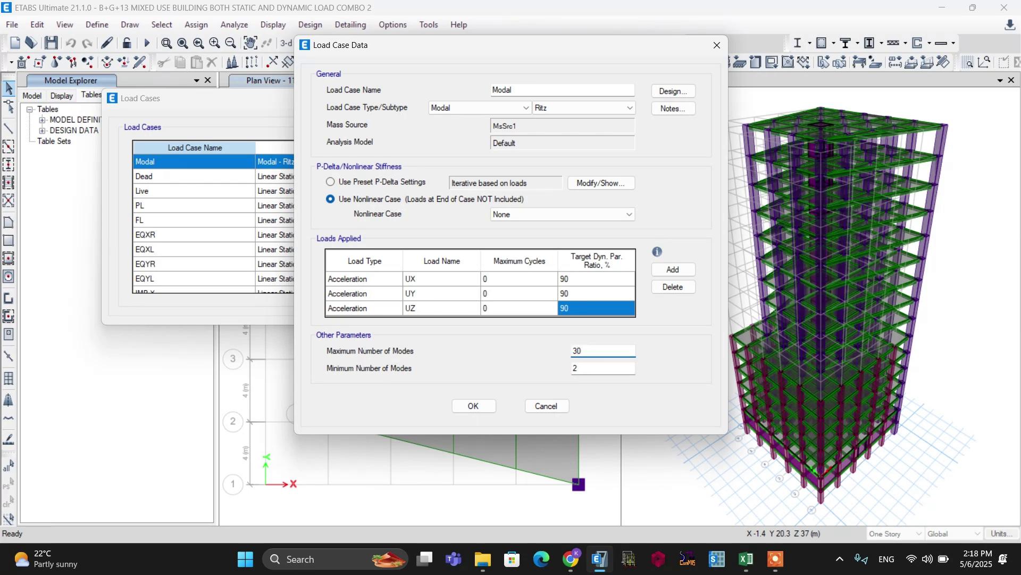
click(474, 407)
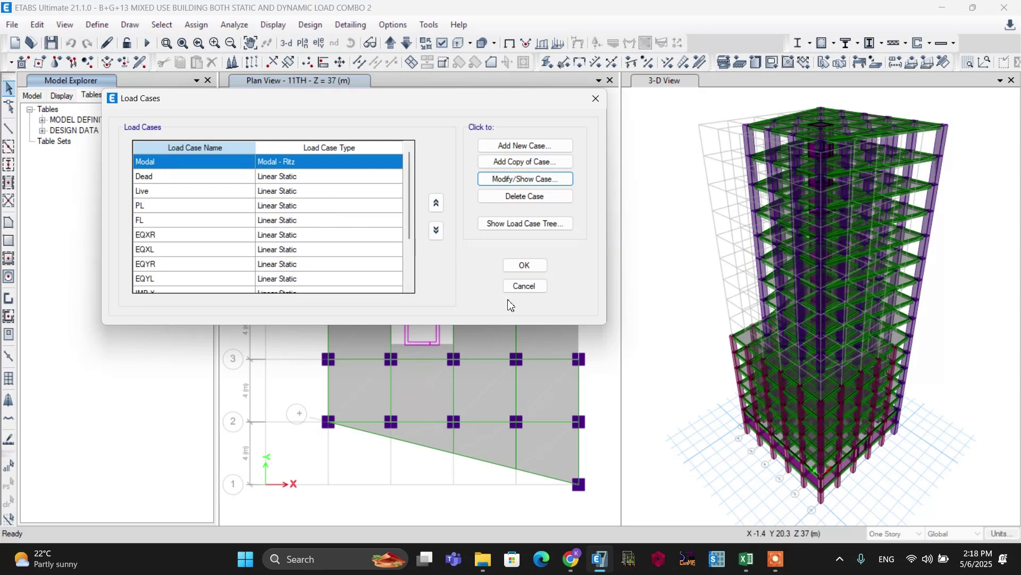
click(516, 266)
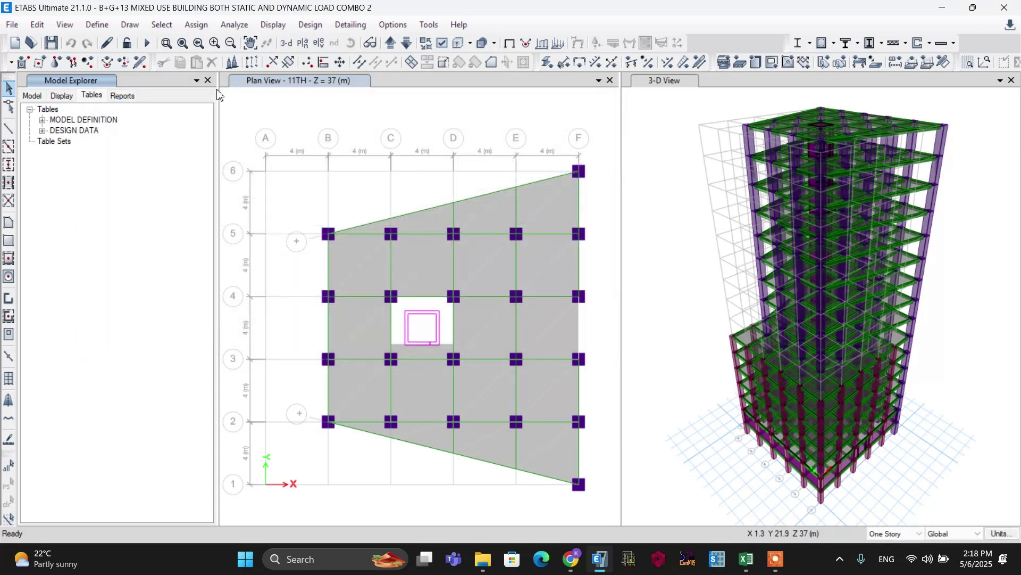
Step: Open the response spectrum function definitions and delete the existing RESPONSE SPECTRUM function
click(97, 25)
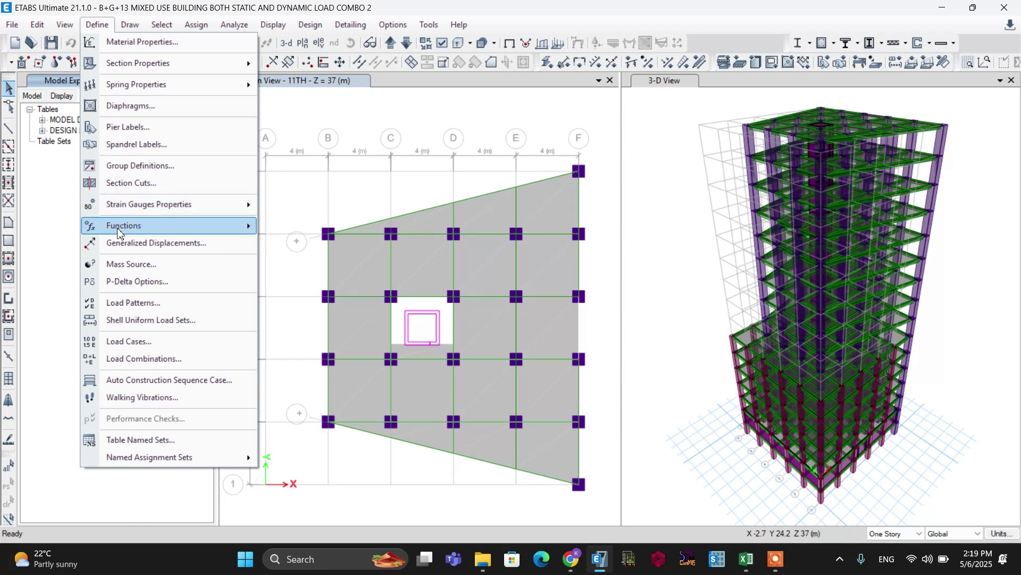
mouse_move(124, 227)
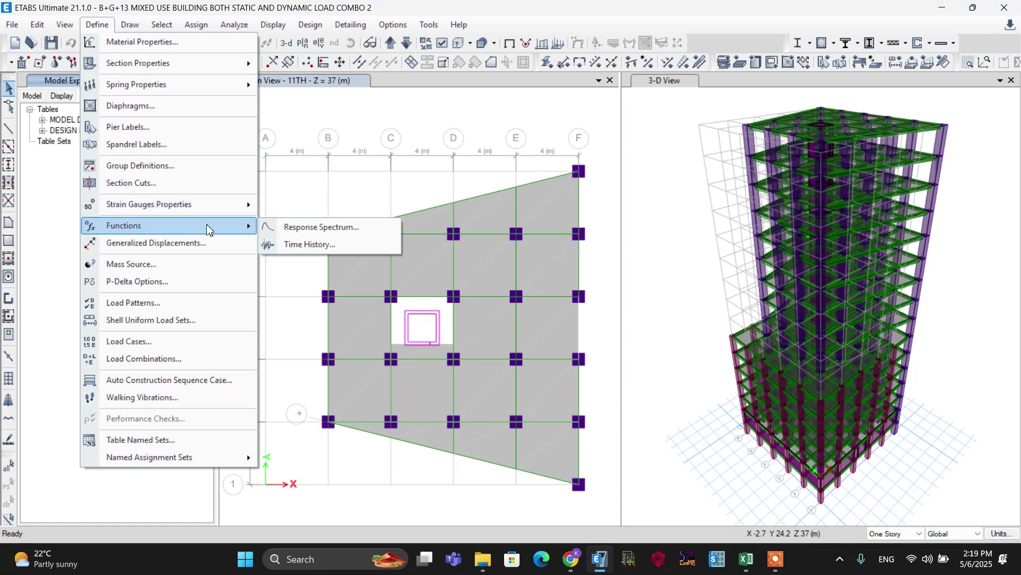
click(313, 229)
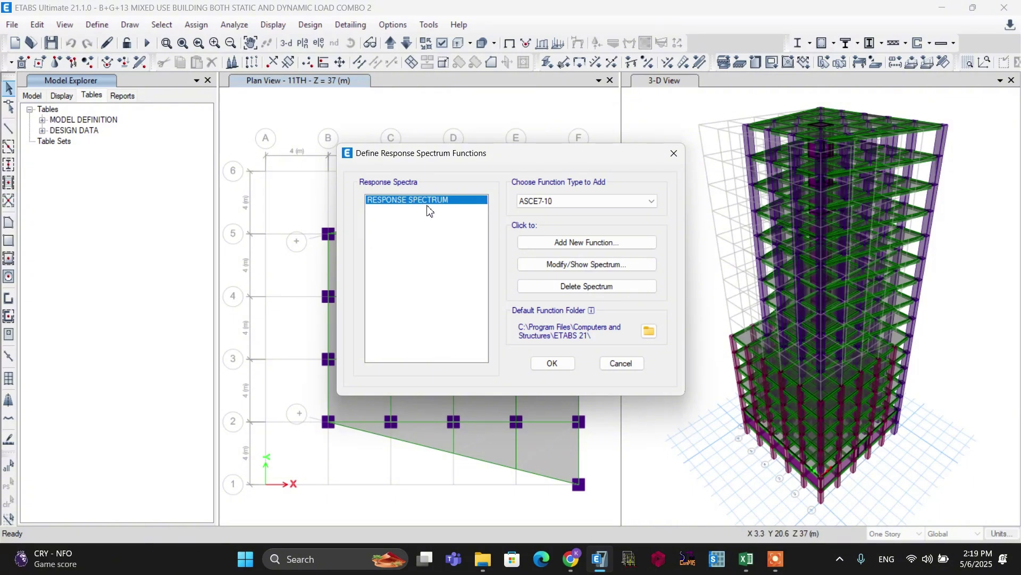
click(556, 287)
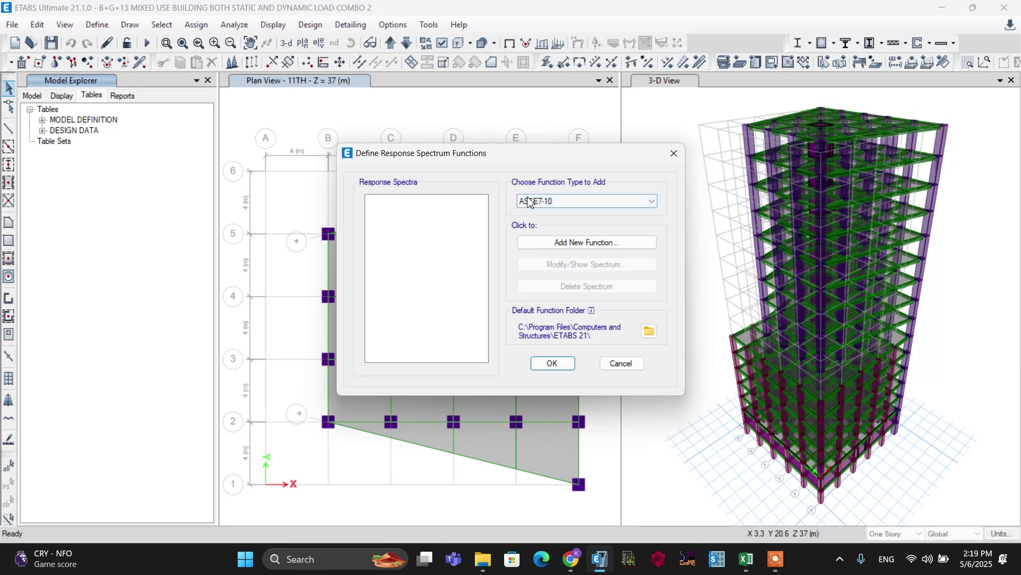
Step: Add a new response spectrum function of type EUROCODE8-2004 and name it RSF
click(560, 201)
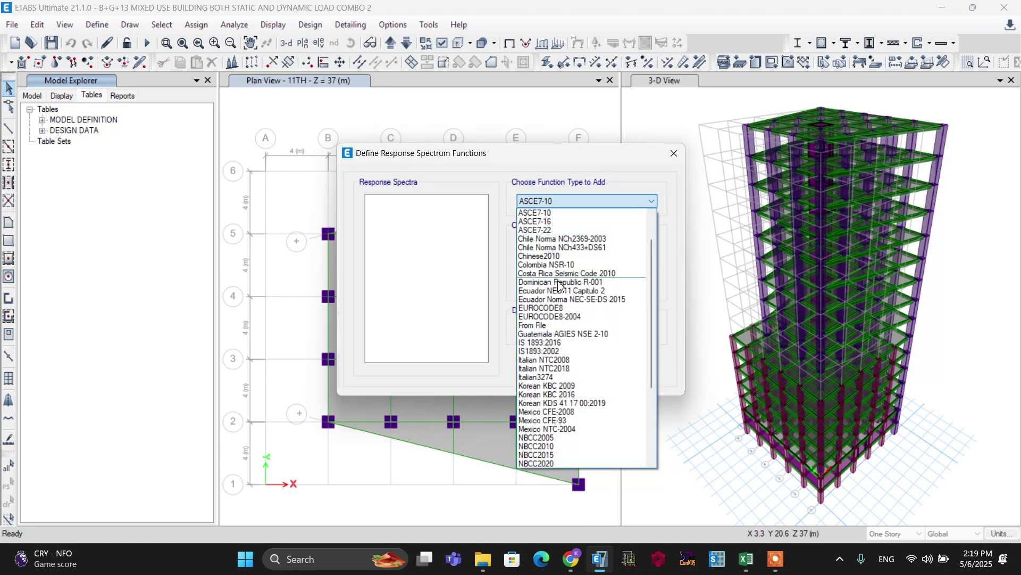
click(553, 317)
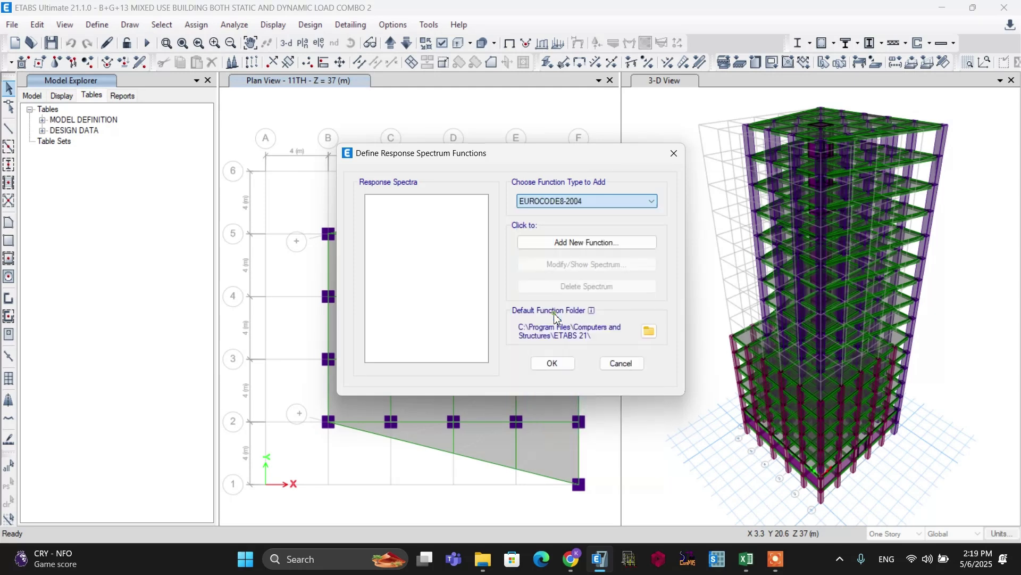
click(562, 246)
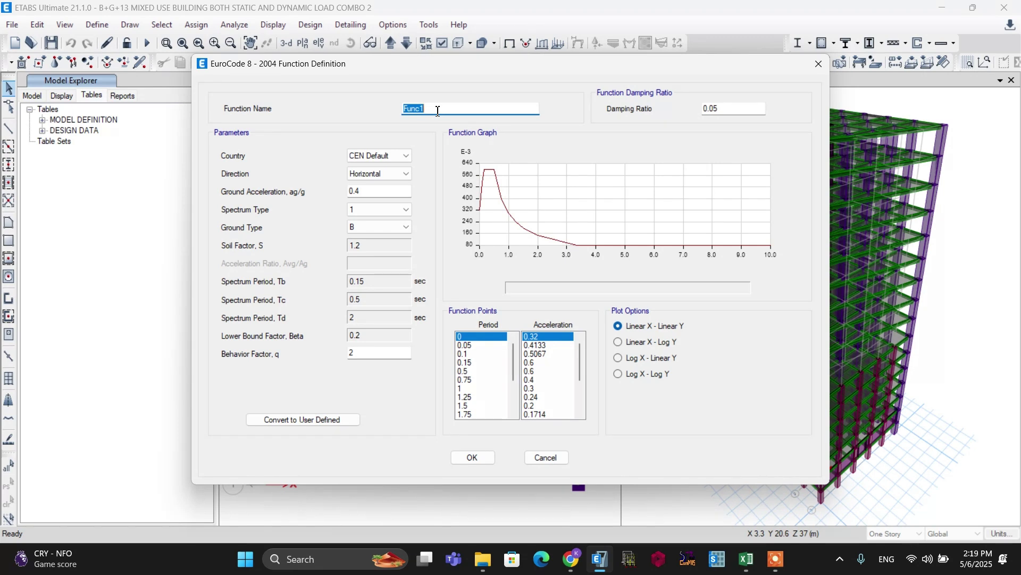
text(RSF)
Step: Set the RSF function's ground acceleration ag/g to 0.1 and its spectrum type to 2
click(365, 191)
key(BackSpace)
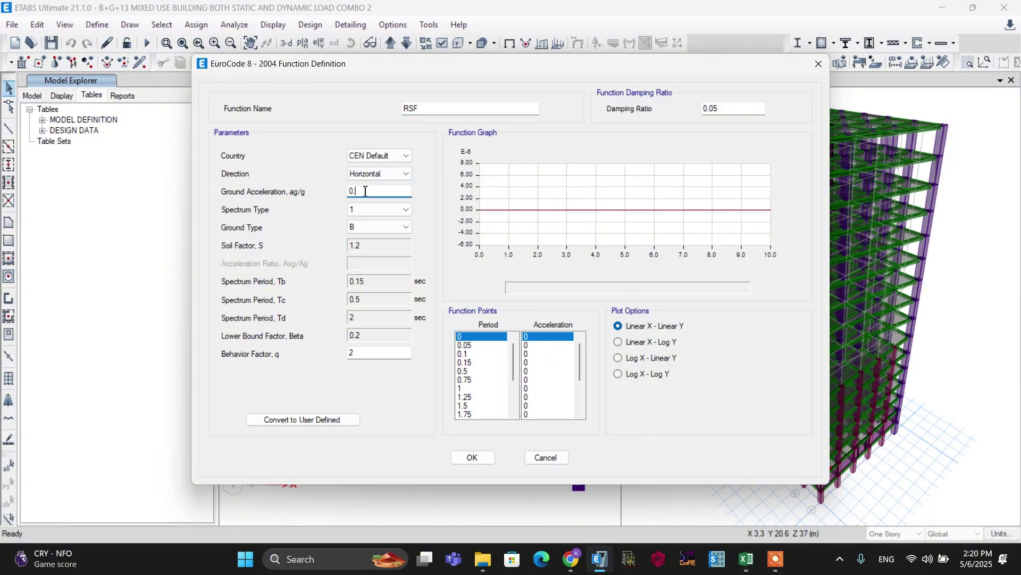
text(1)
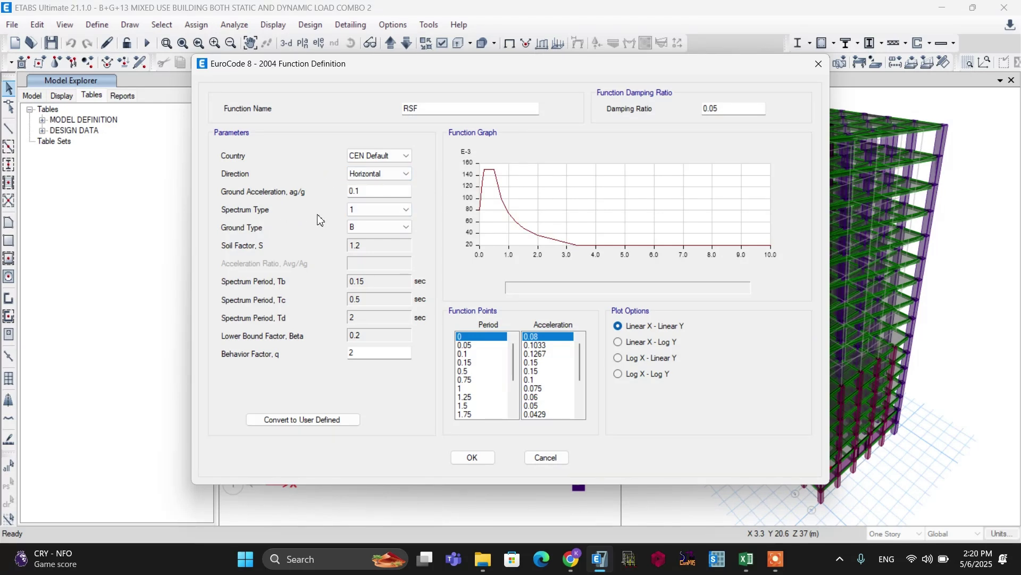
click(382, 208)
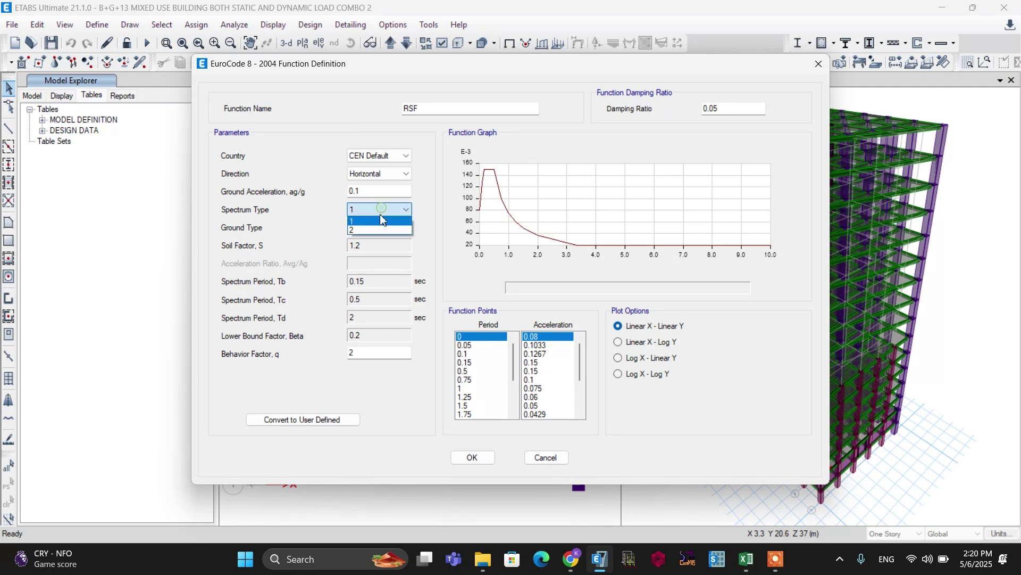
click(379, 231)
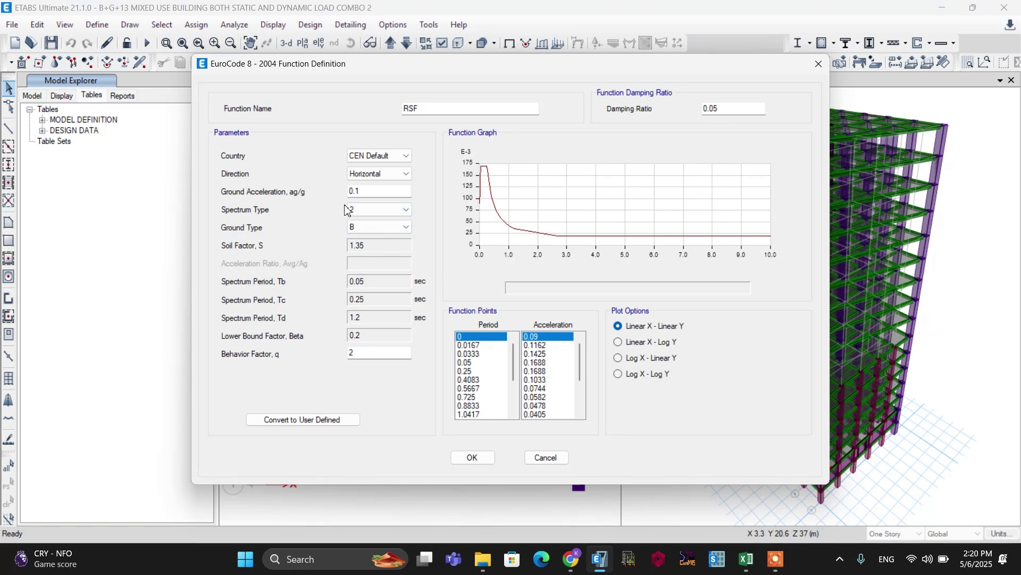
click(375, 209)
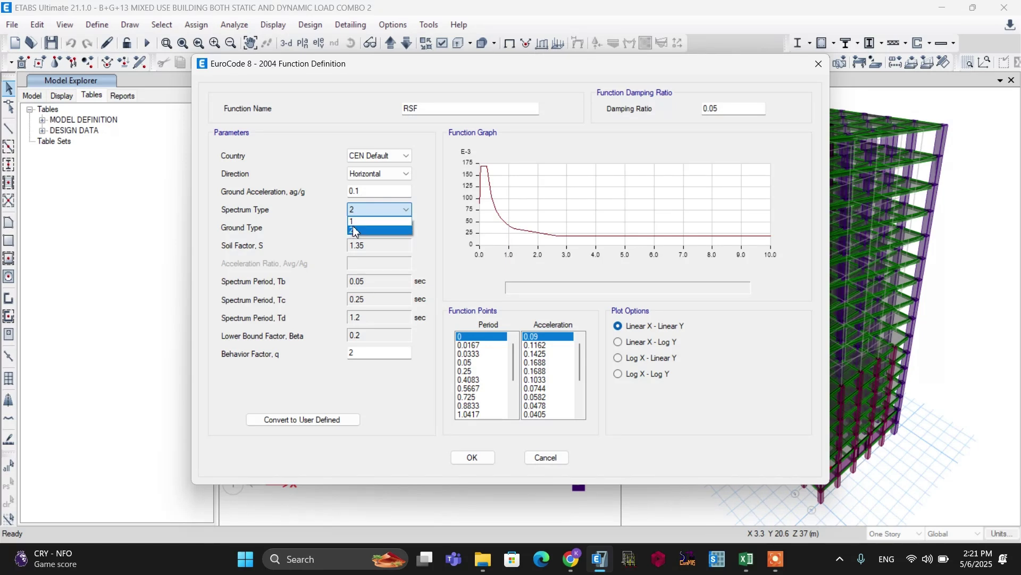
click(353, 229)
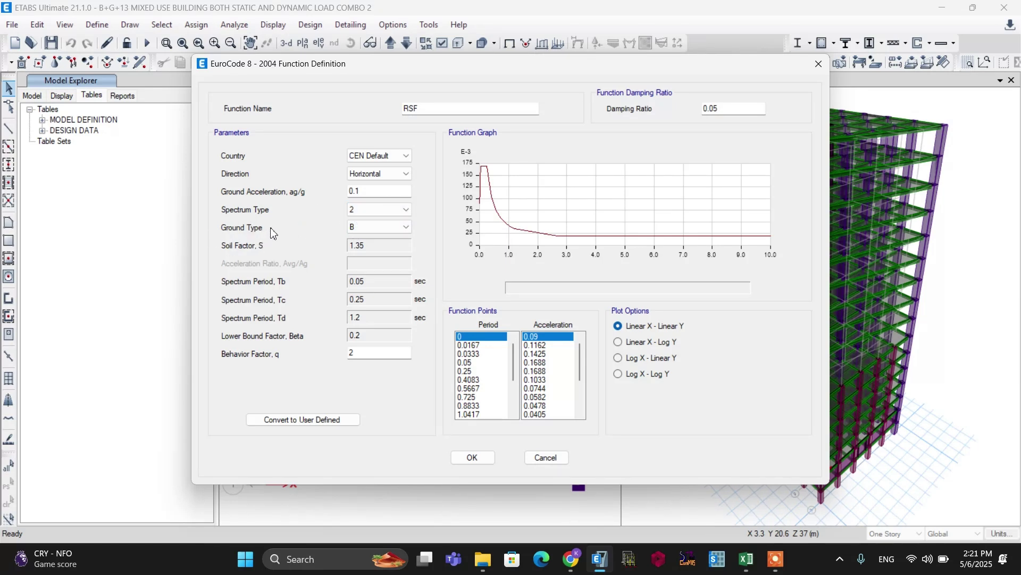
Step: Keep ground type B for the RSF function and save the response spectrum definitions
click(379, 229)
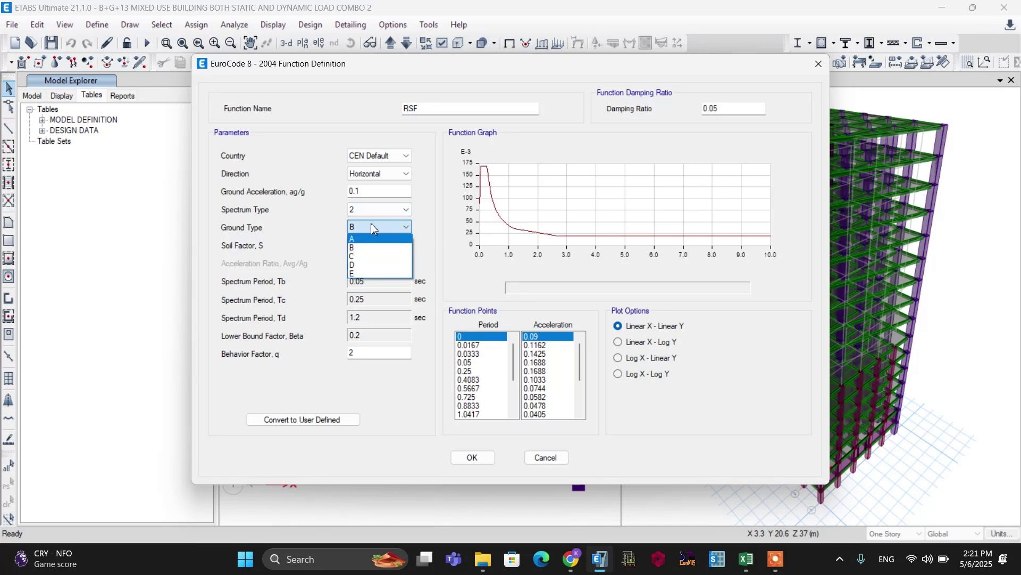
click(357, 230)
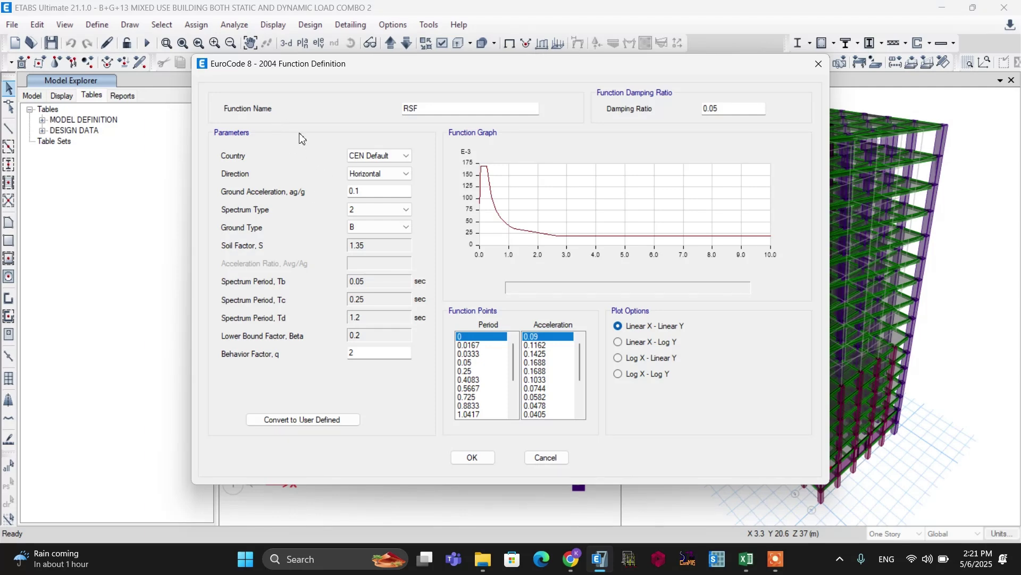
click(475, 459)
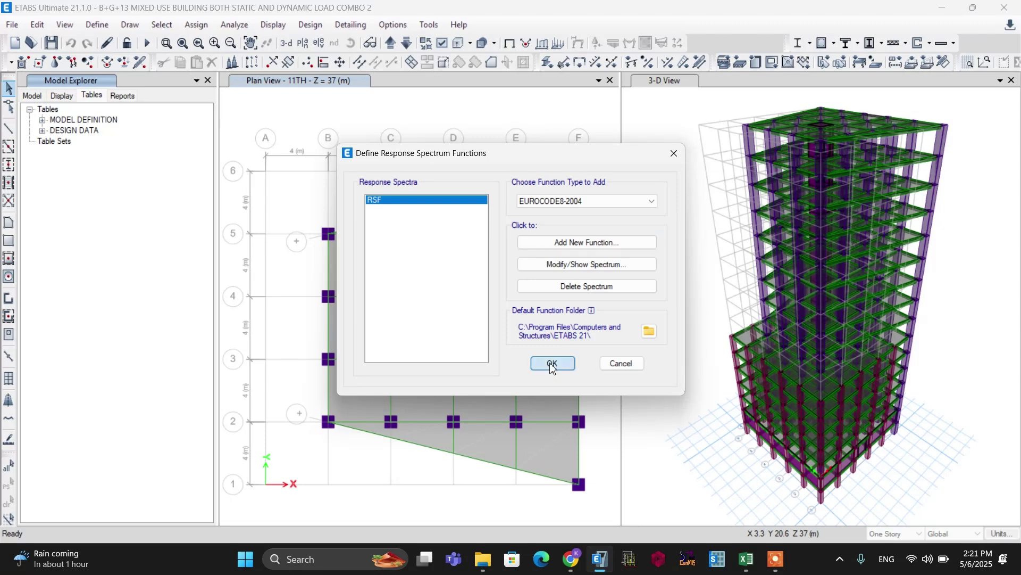
click(553, 364)
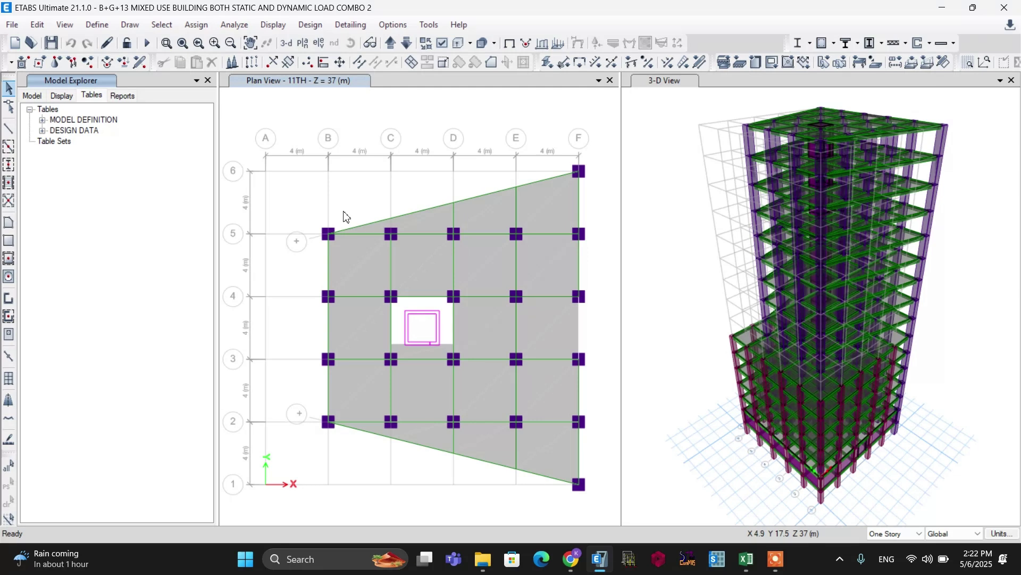
Step: Add a new load case named RSA X and set its type to Response Spectrum
click(97, 25)
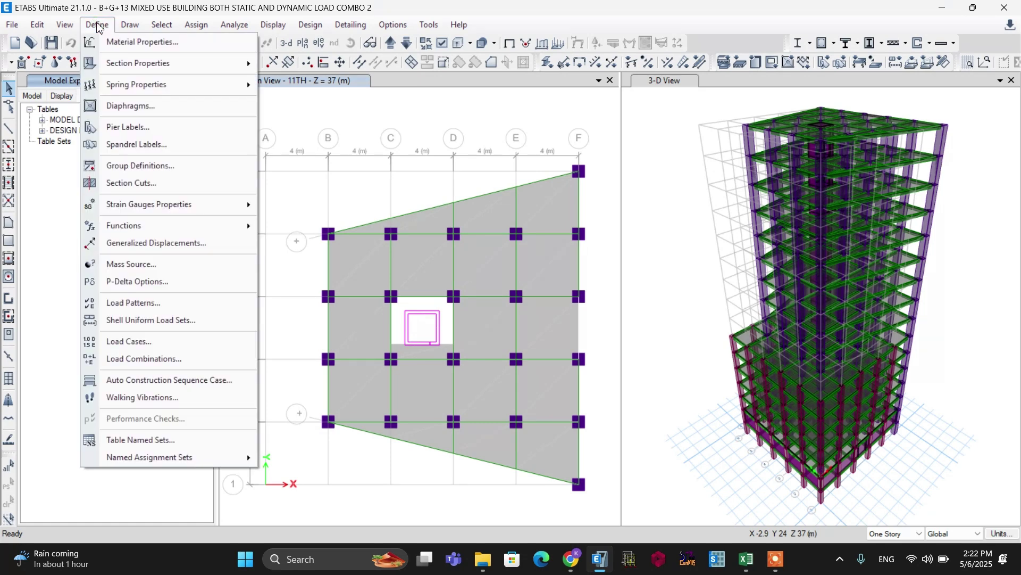
click(136, 342)
scroll(311, 256, down, 2)
scroll(320, 261, up, 2)
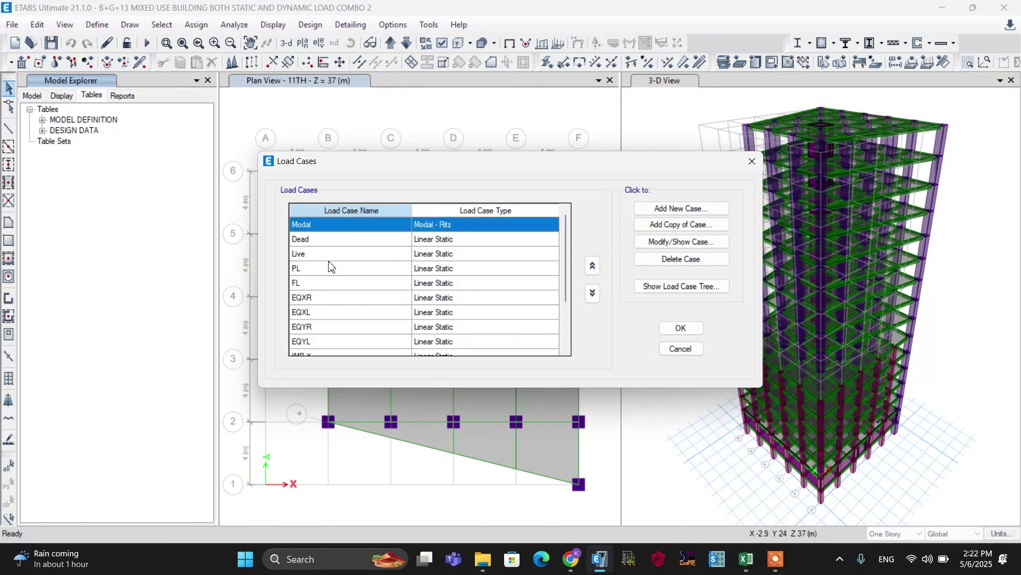
click(661, 212)
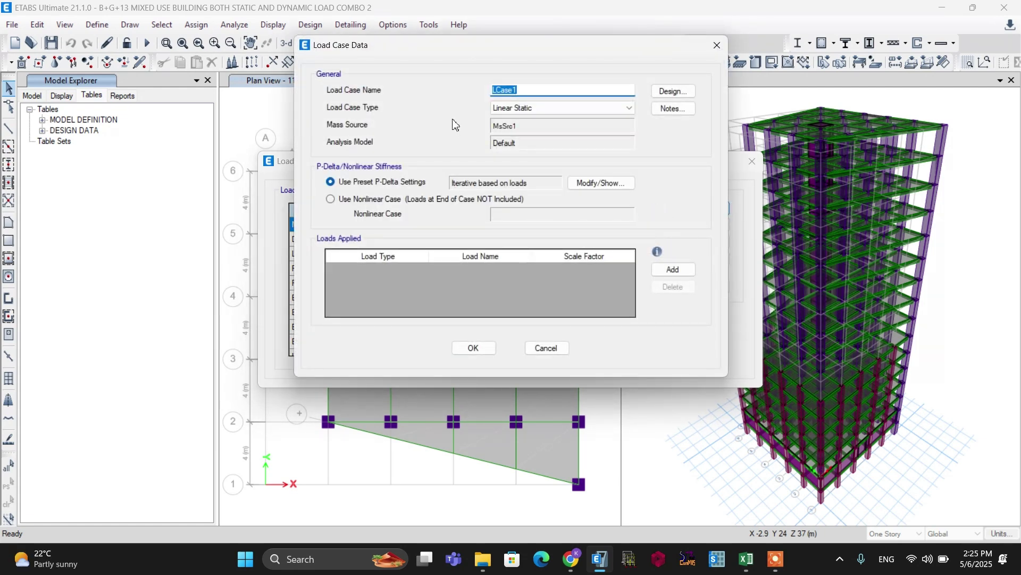
text(RSA X)
click(556, 108)
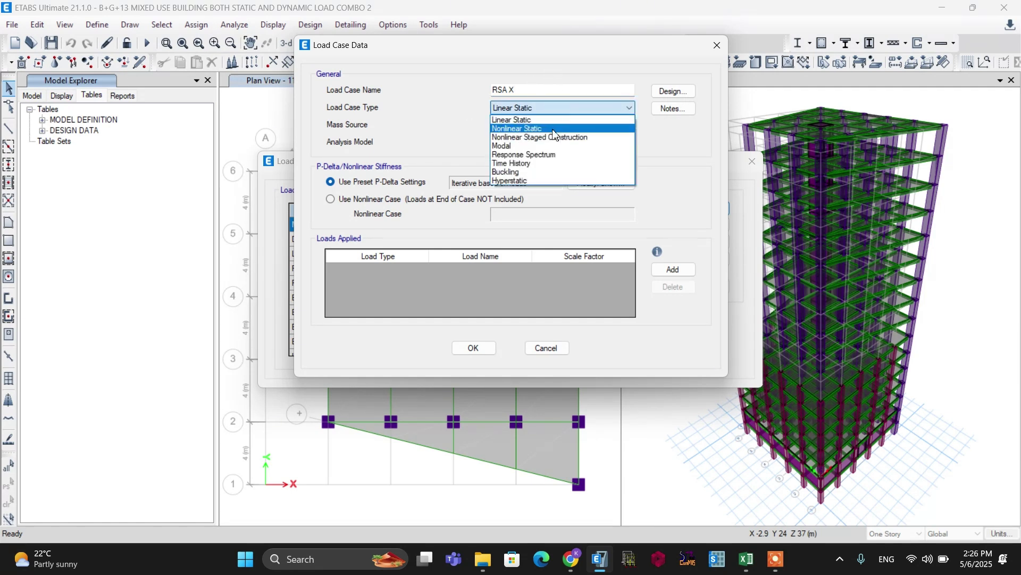
click(554, 156)
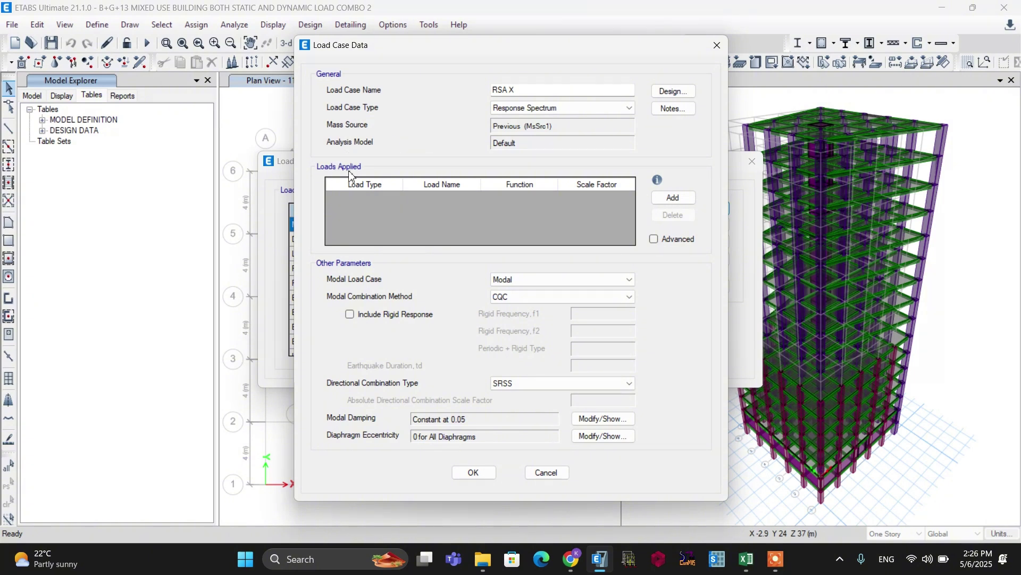
Step: Add an acceleration load in direction U1 to the RSA X load case, using the RSF function
click(671, 198)
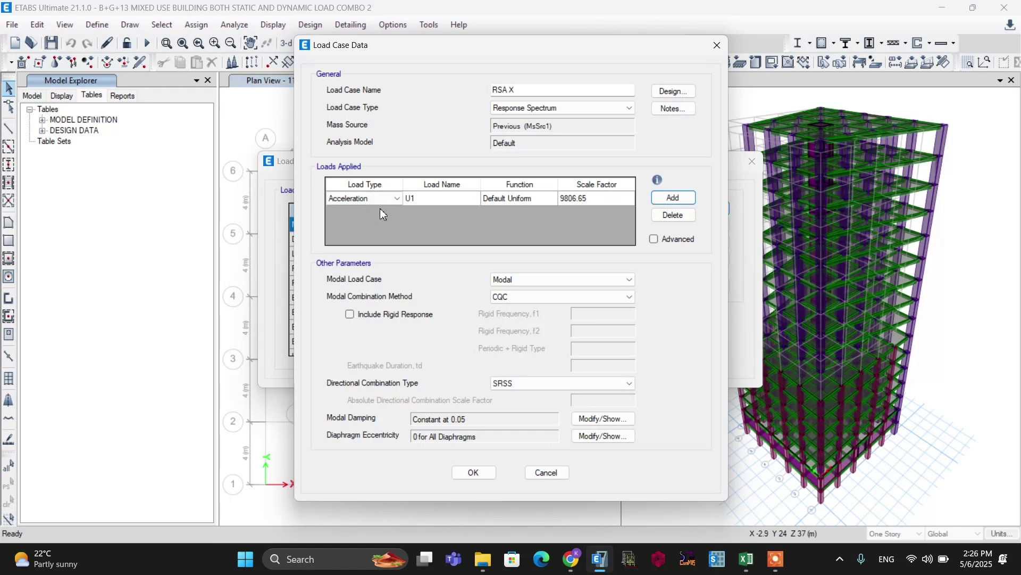
click(425, 201)
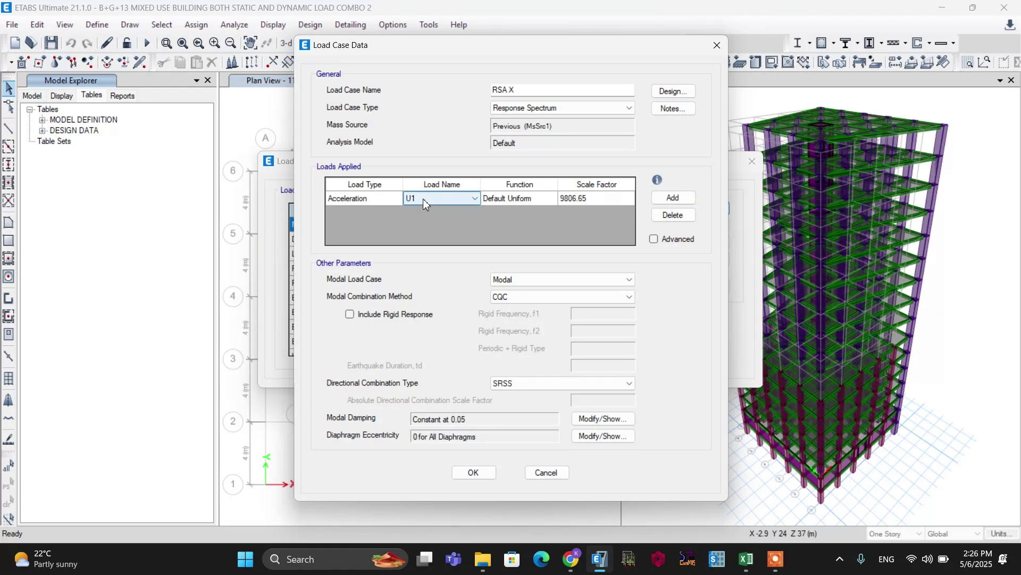
click(550, 198)
click(550, 199)
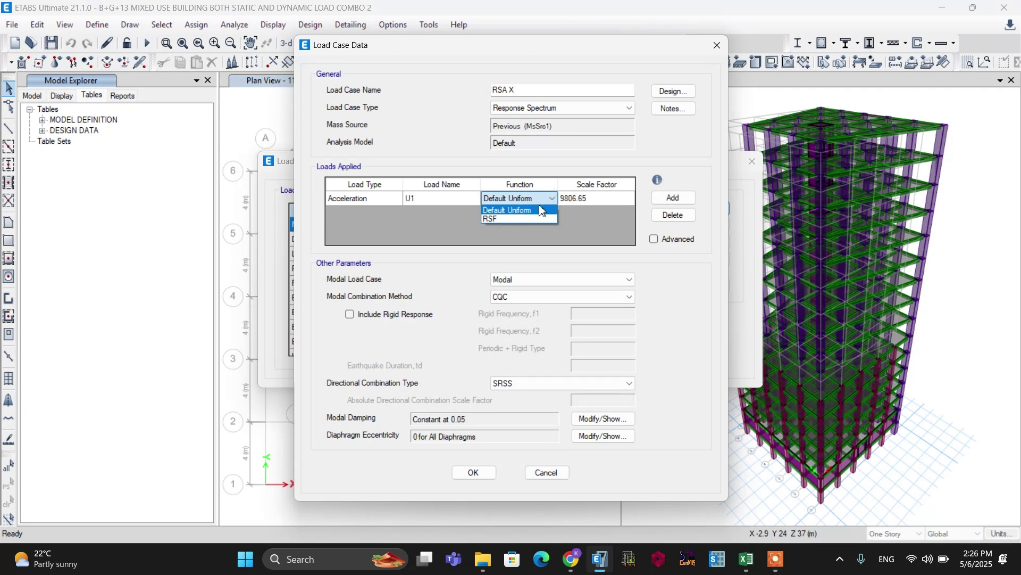
click(500, 220)
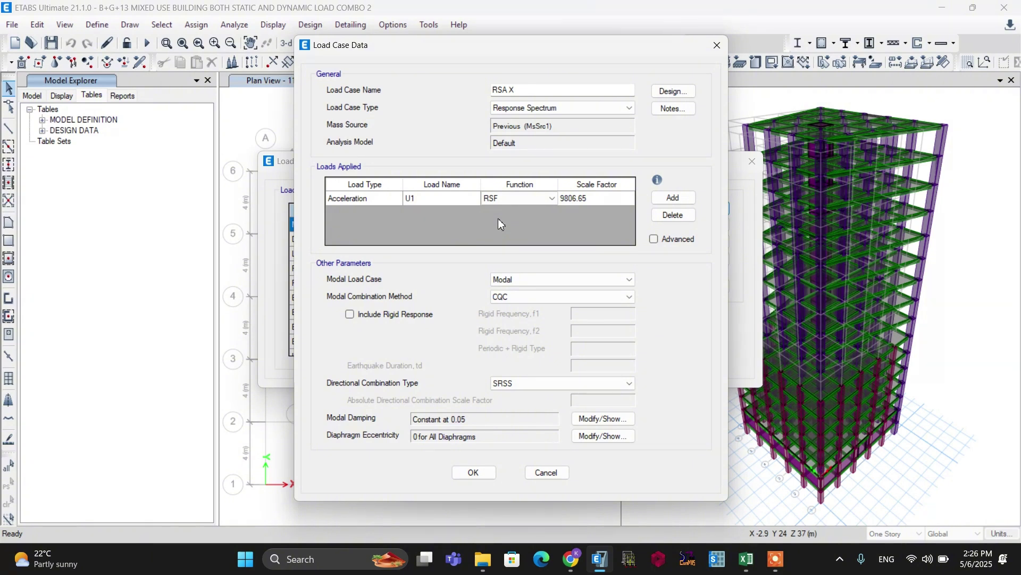
Step: Set the scale factor of the U1 acceleration load to =0.1*1.2/3.12
click(587, 199)
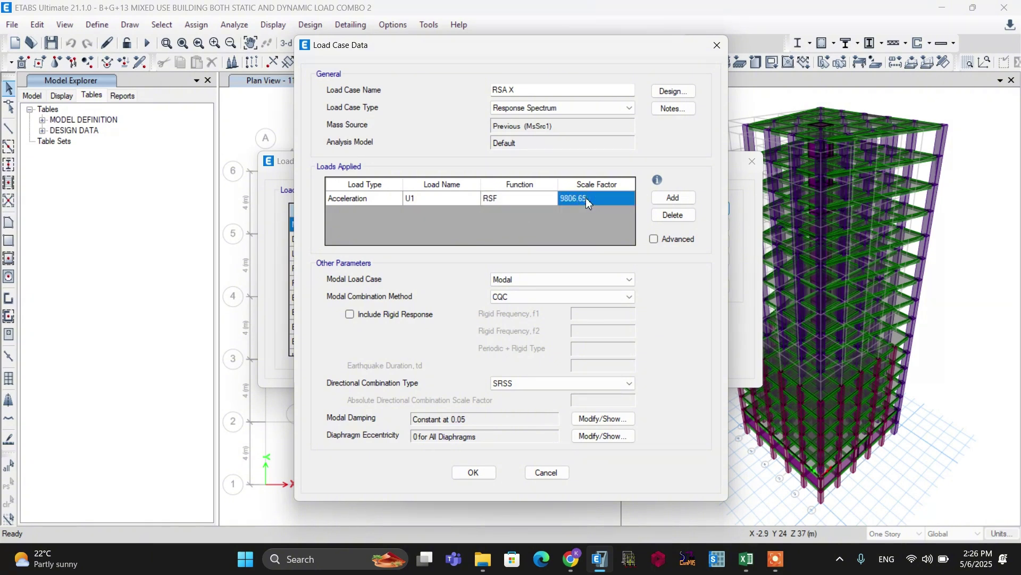
text(=)
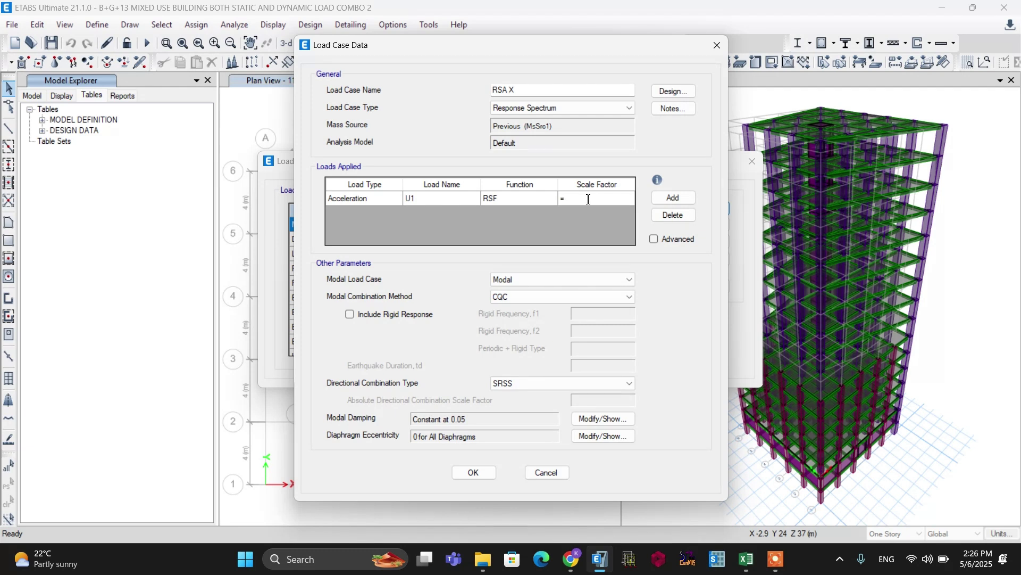
text(0.1*1.2/3.12)
Step: Keep Modal as the modal load case and set both the modal combination method and directional combination type to SRSS
click(528, 280)
click(524, 291)
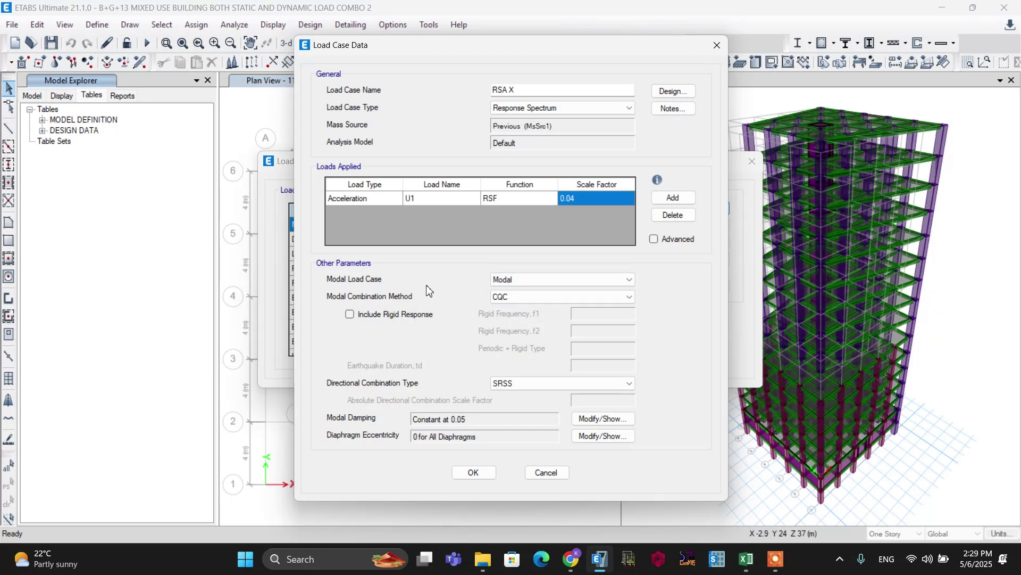
click(496, 299)
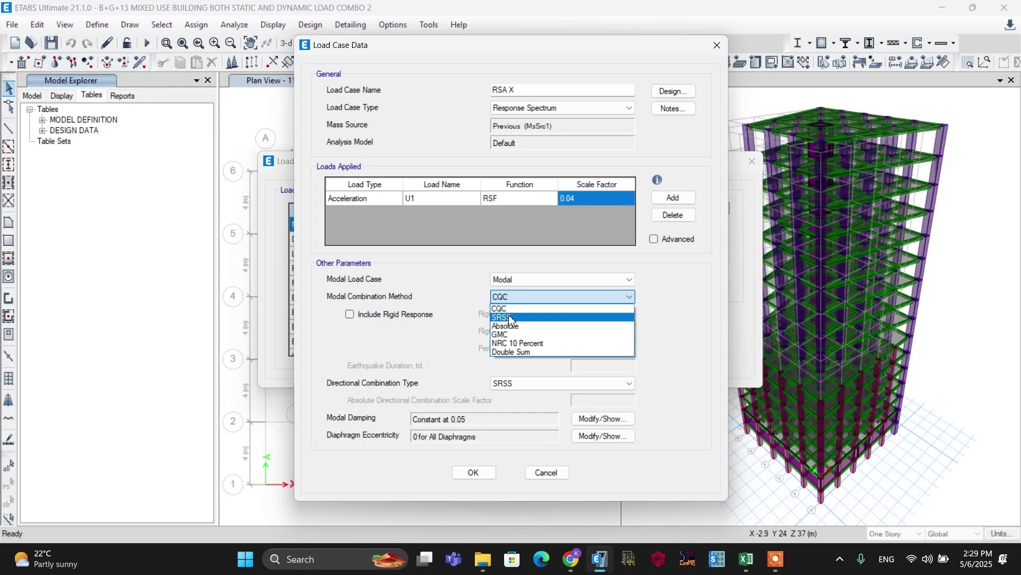
click(510, 317)
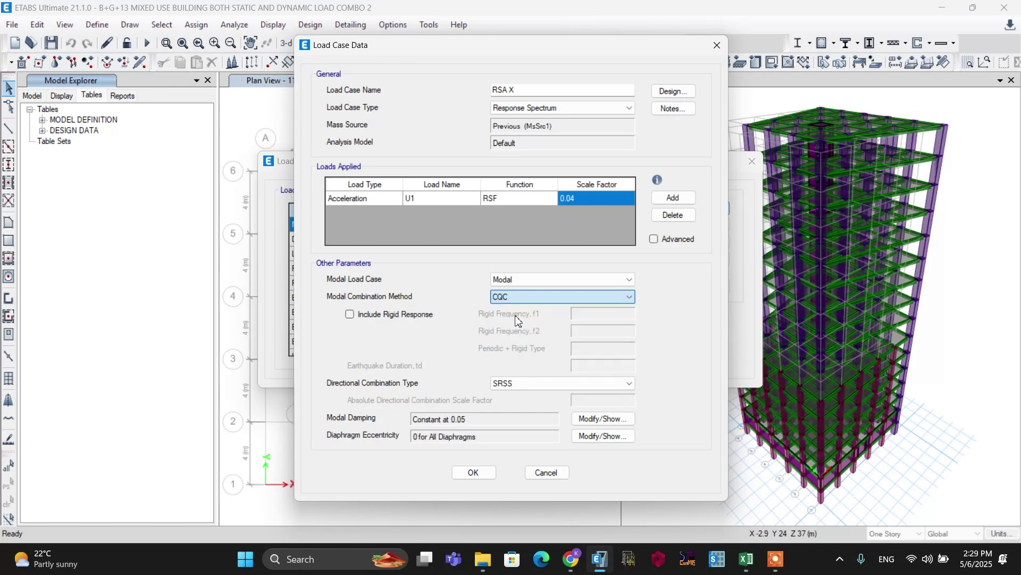
click(518, 382)
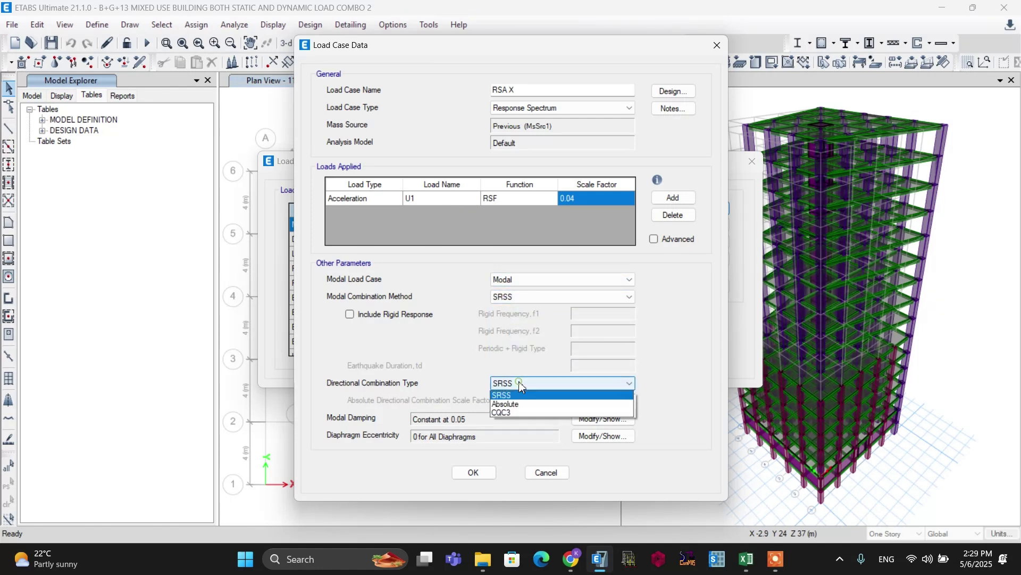
click(500, 396)
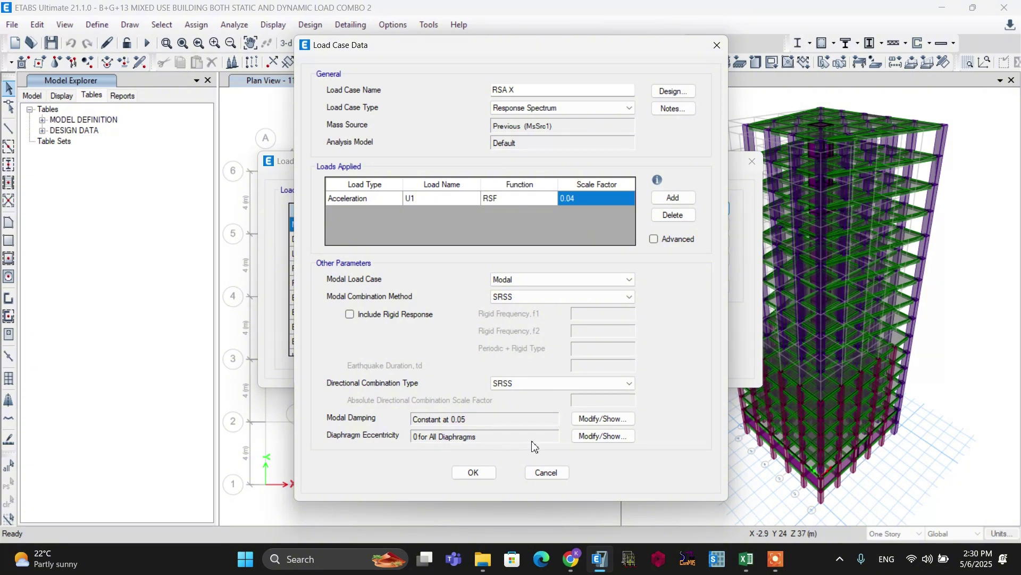
Step: Set the diaphragm eccentricity ratio to 0.05 for all diaphragms and save the RSA X load case
click(595, 440)
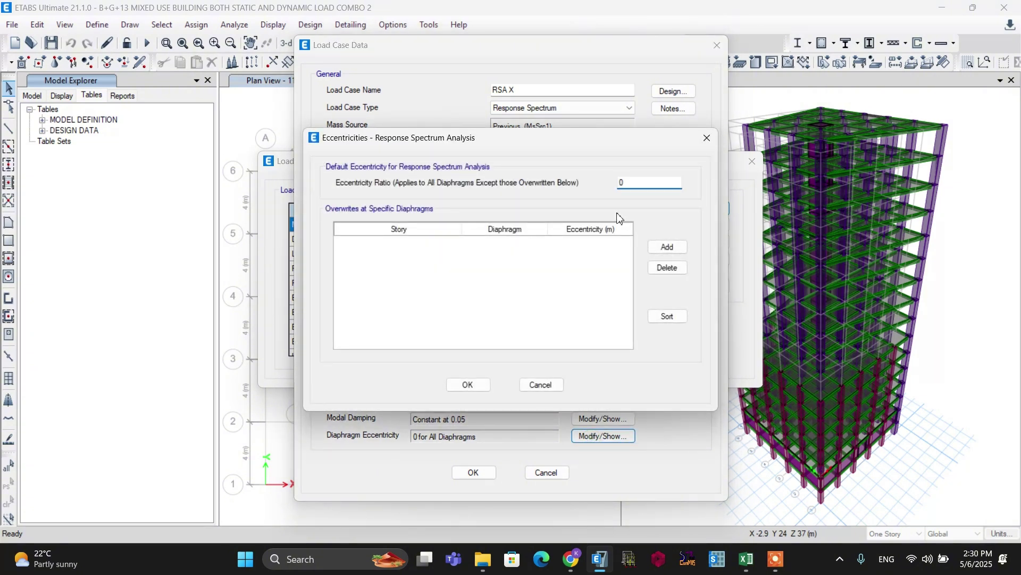
click(630, 184)
text(.05)
click(468, 385)
click(473, 472)
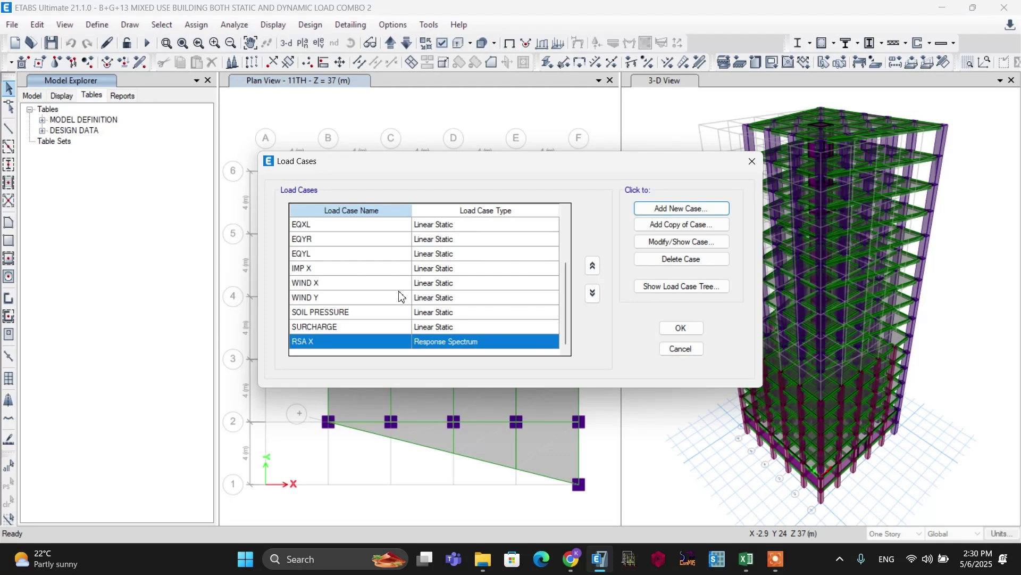
Step: Add a copy of the RSA X load case and name it RSA Y
click(669, 225)
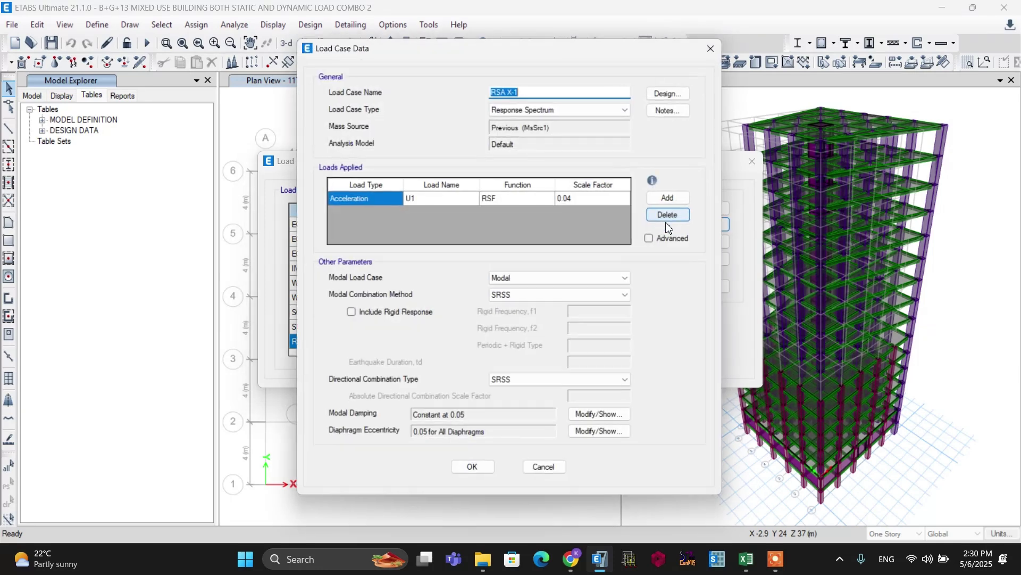
click(550, 90)
key(BackSpace)
key(BackSpace)
key(BackSpace)
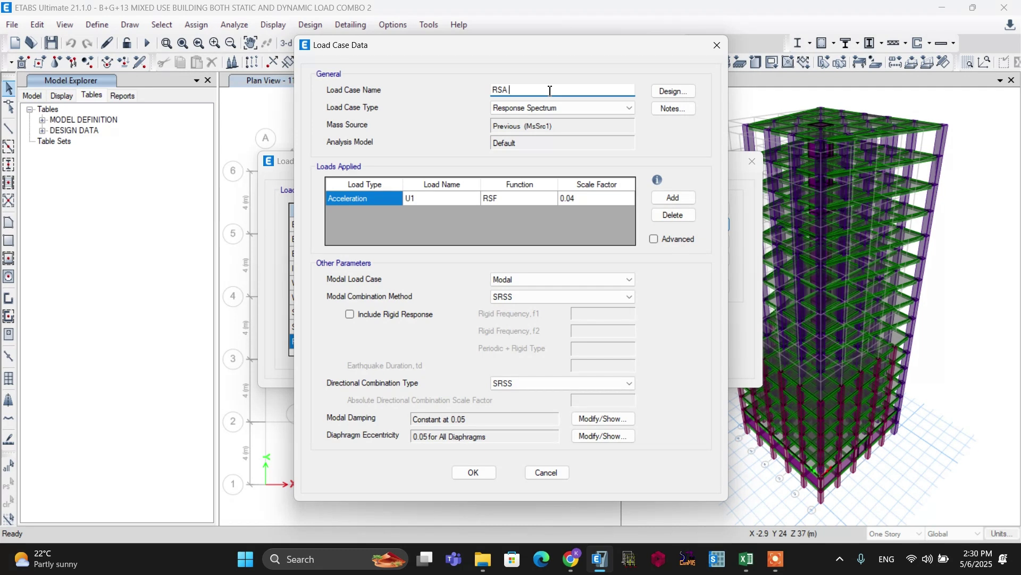
text(Y)
Step: Change the acceleration load direction of RSA Y to U2 and save the load case
click(465, 202)
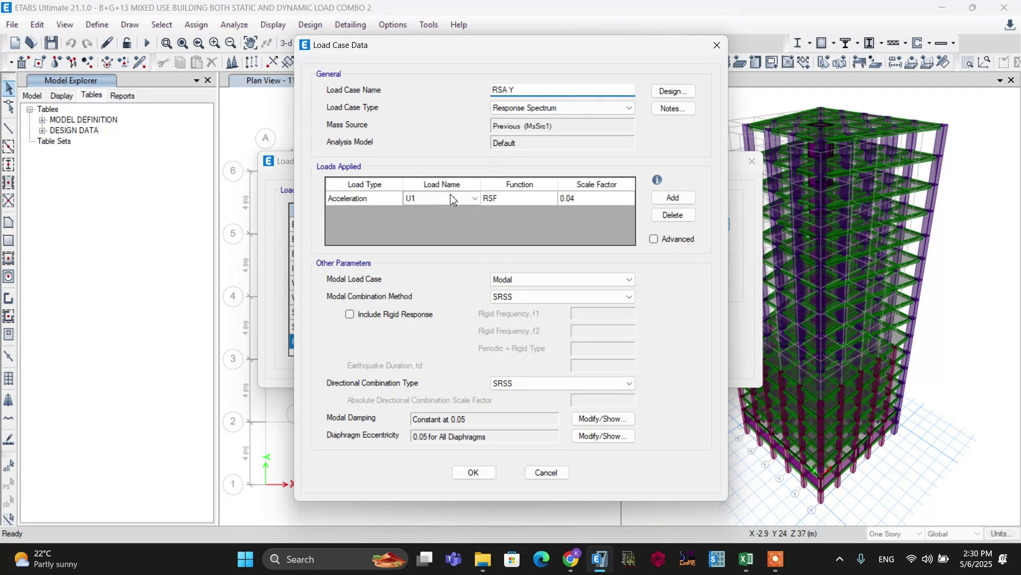
click(474, 198)
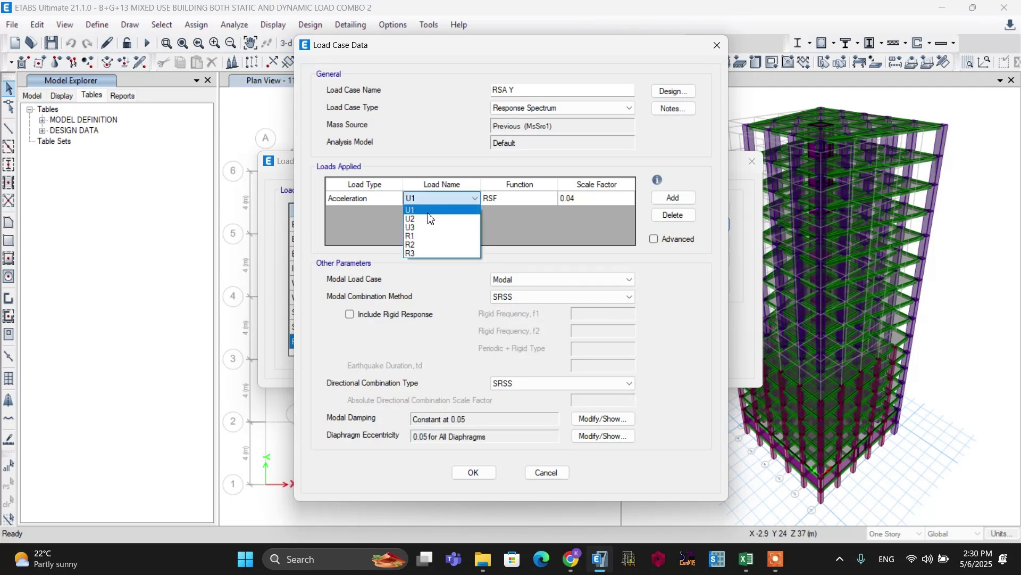
click(410, 218)
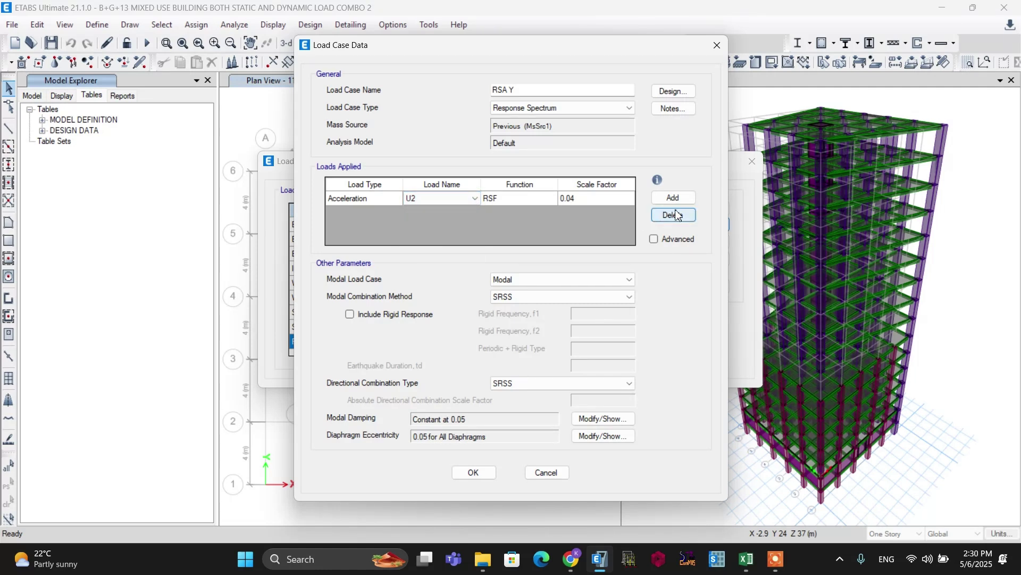
click(473, 473)
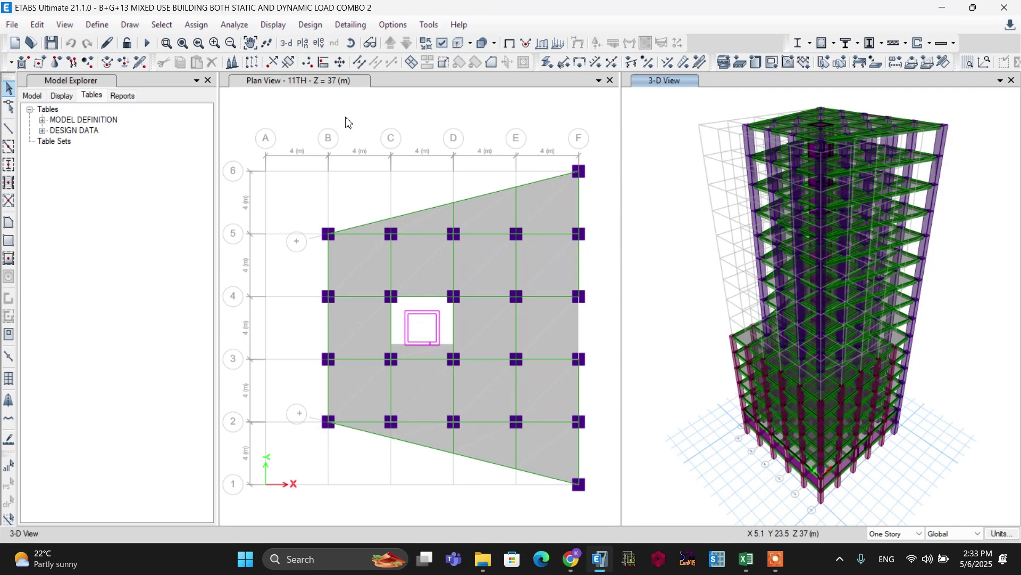
Step: Add a new load combination and name it Comb DYA 1
click(94, 27)
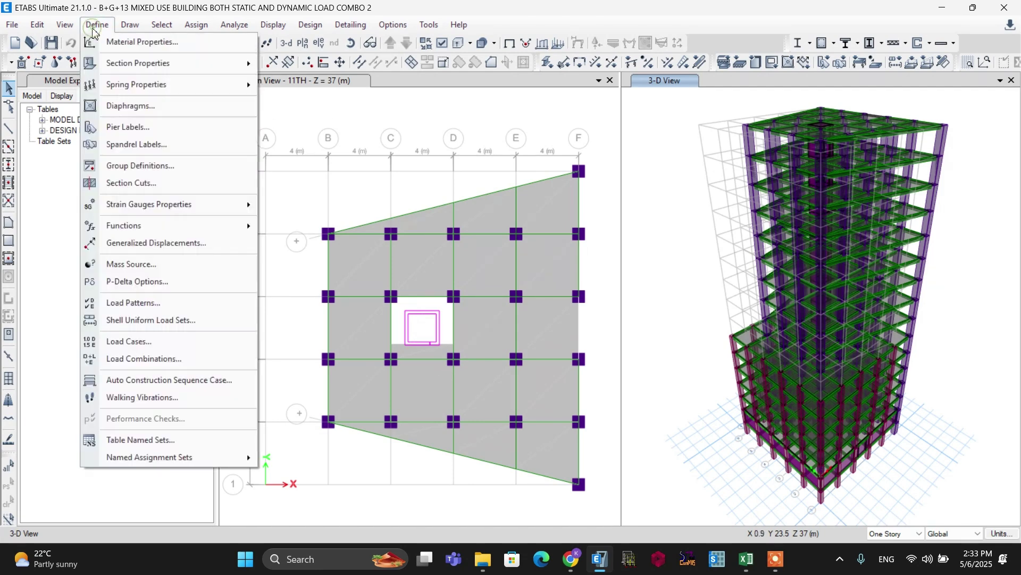
click(118, 367)
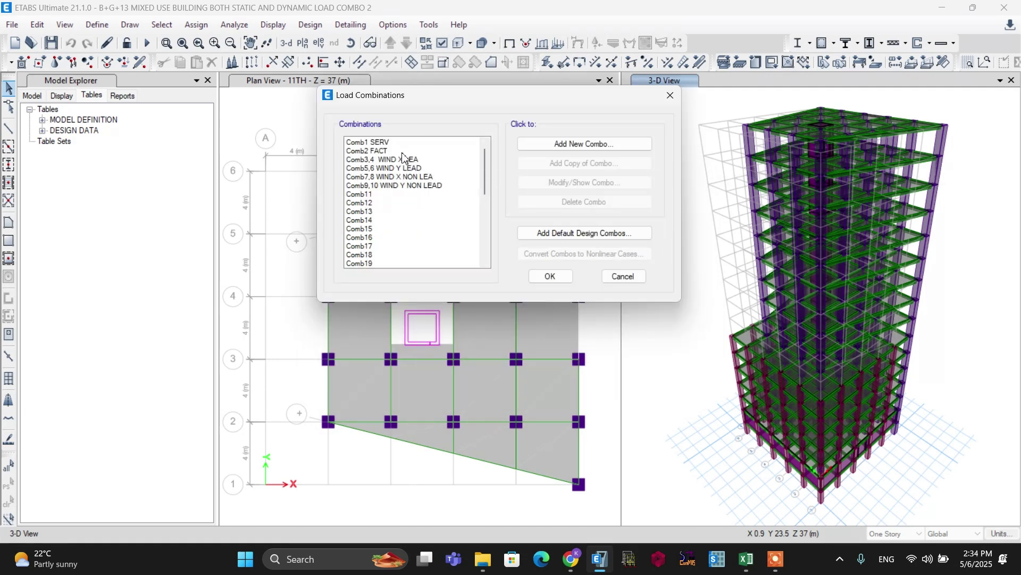
scroll(407, 195, down, 7)
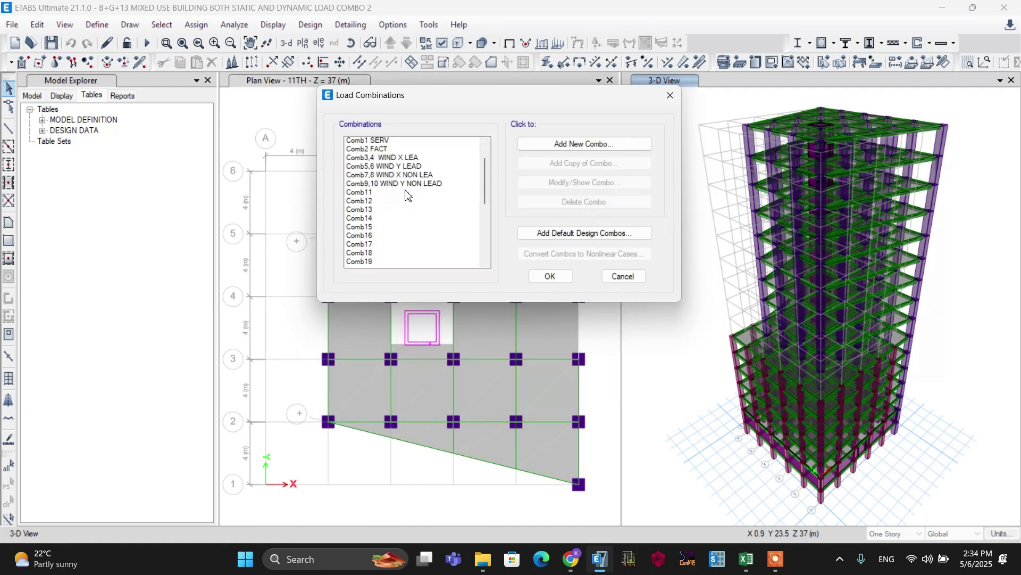
scroll(407, 195, down, 1)
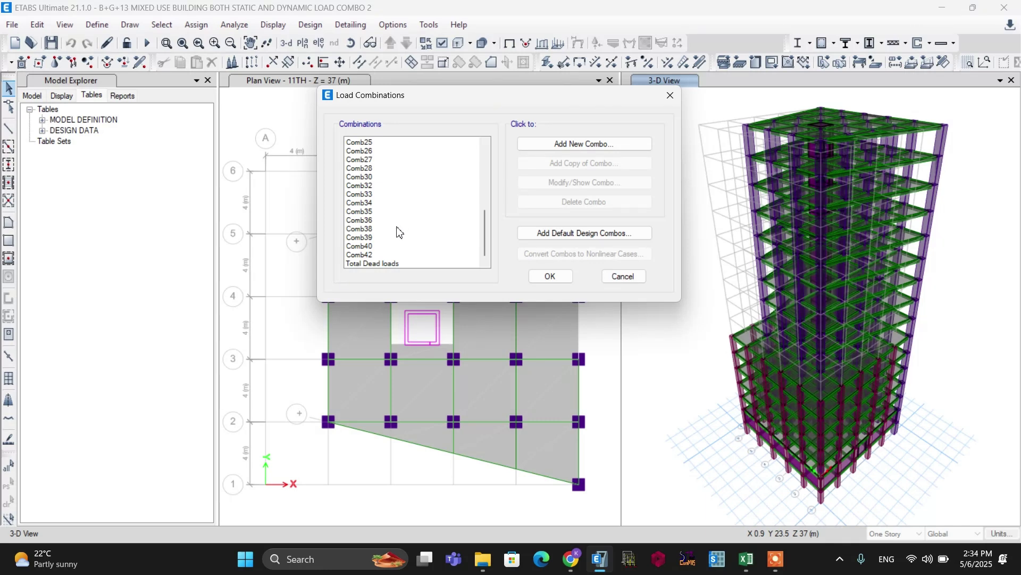
click(554, 149)
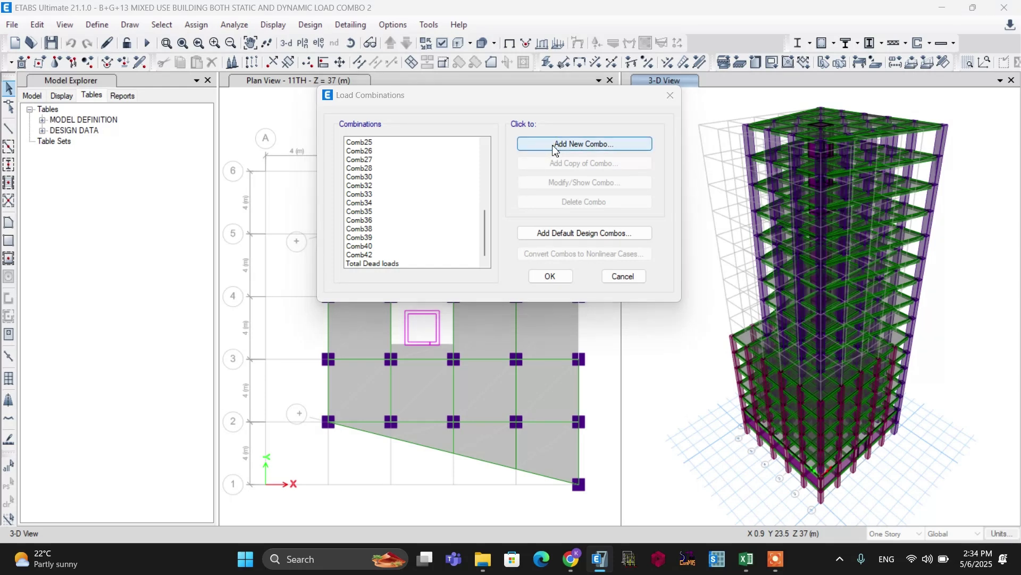
click(525, 168)
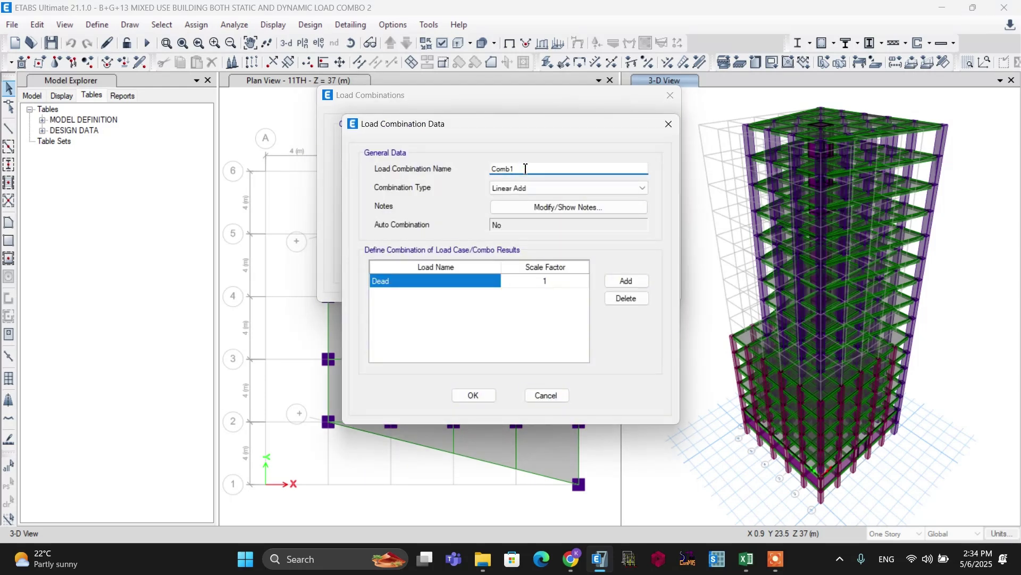
key(BackSpace)
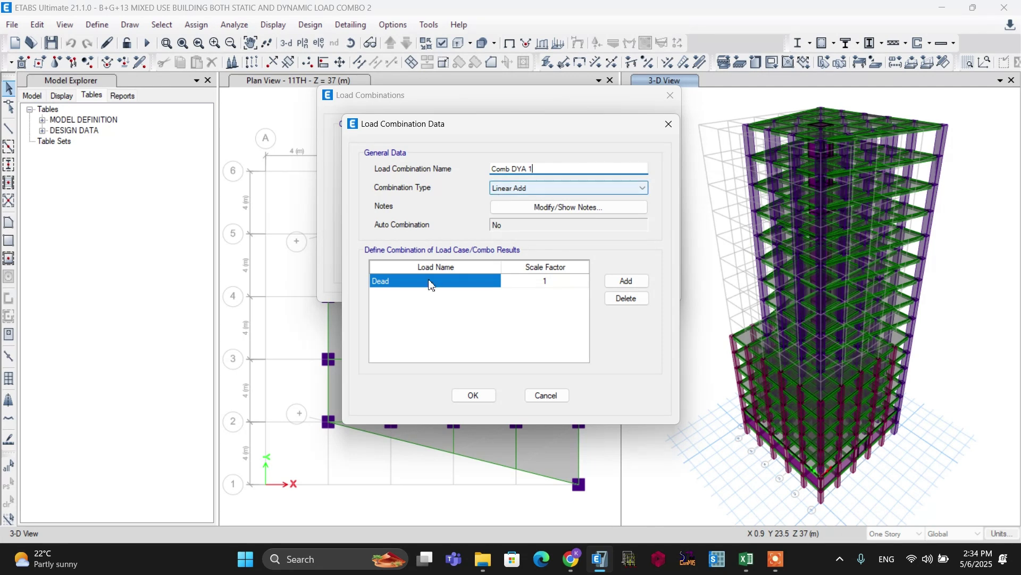
Step: Use Total Dead loads as the first load in the Comb DYA 1 combination
click(447, 280)
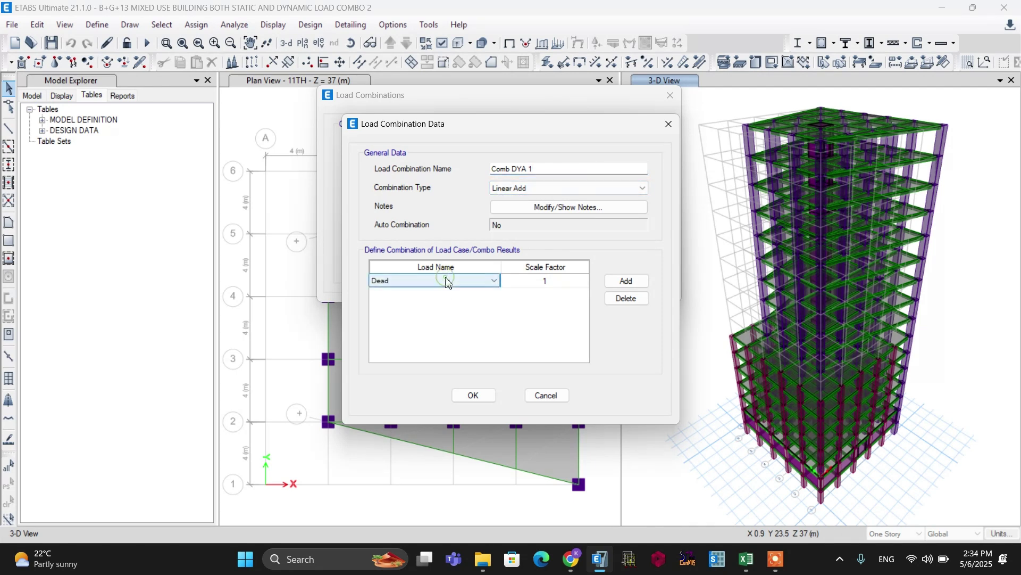
click(447, 280)
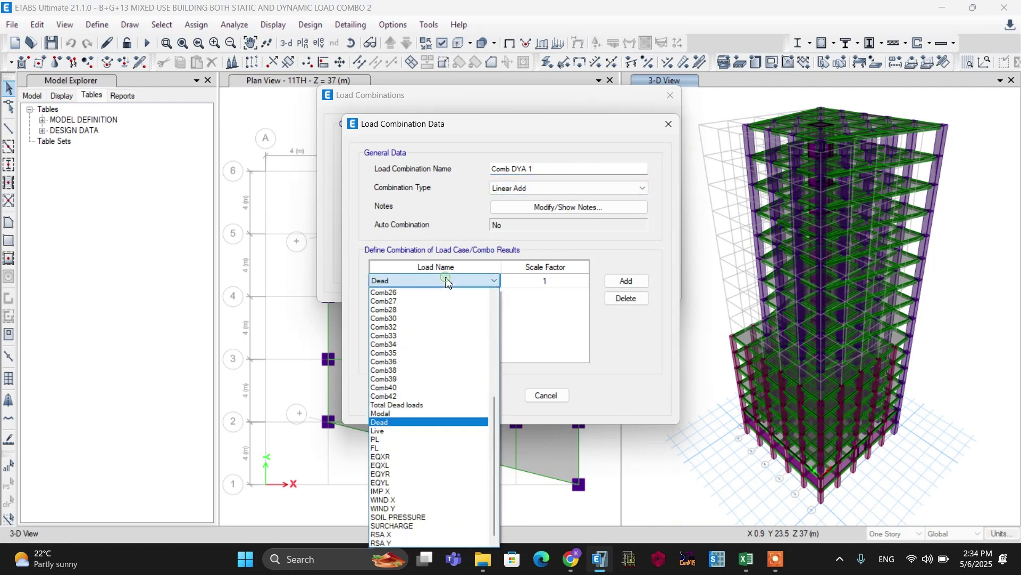
click(408, 407)
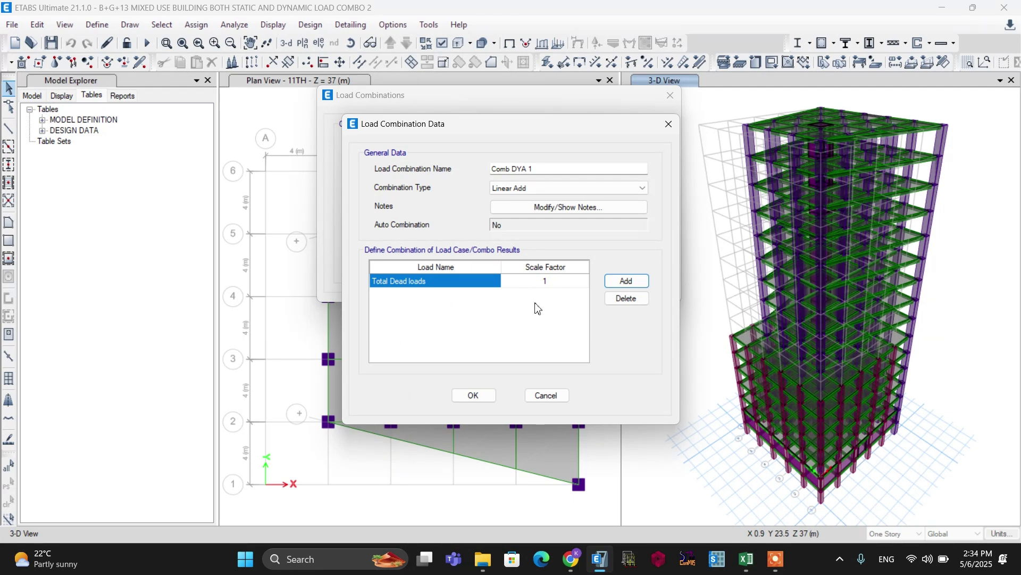
Step: Add the Live load to Comb DYA 1 with a scale factor of 0.6
click(627, 280)
click(438, 295)
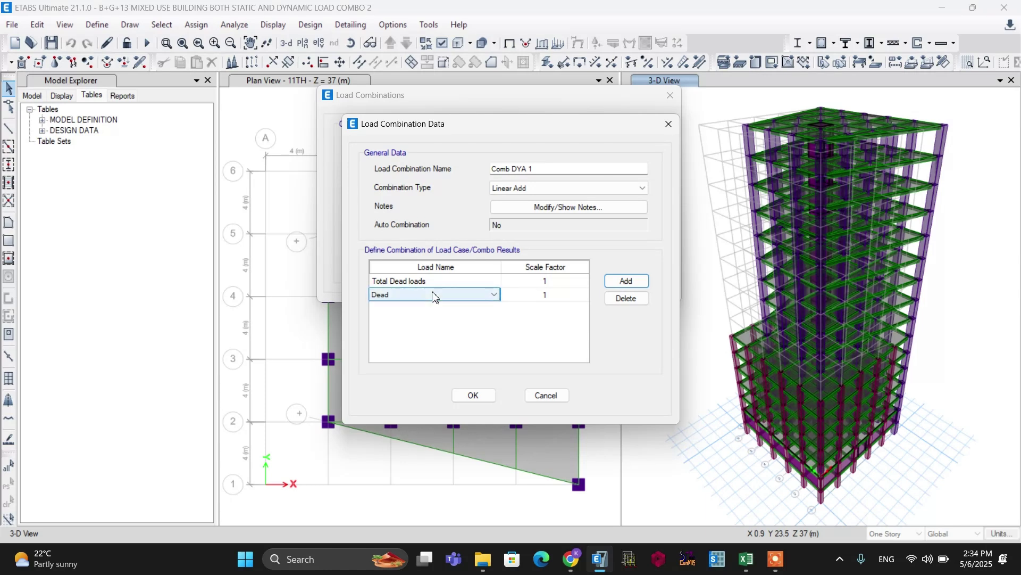
click(439, 294)
click(400, 445)
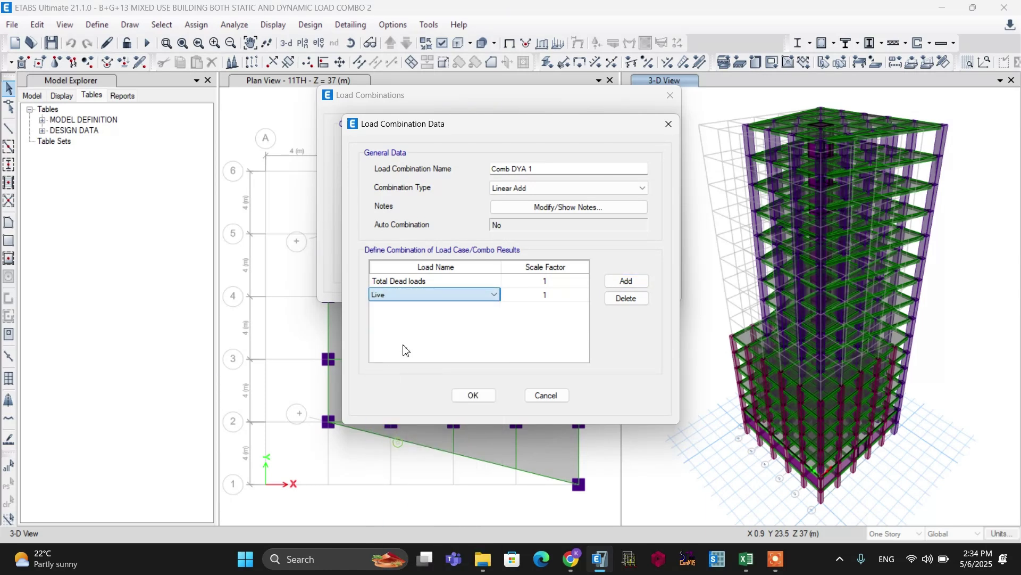
click(541, 299)
text(0.06)
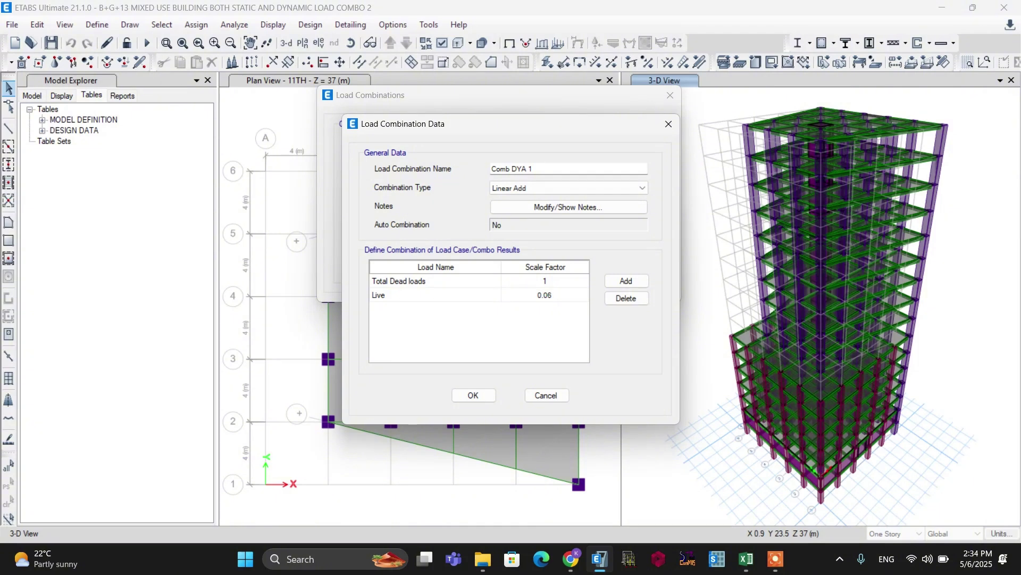
key(BackSpace)
Step: Add the RSA X load case to the Comb DYA 1 combination
click(618, 284)
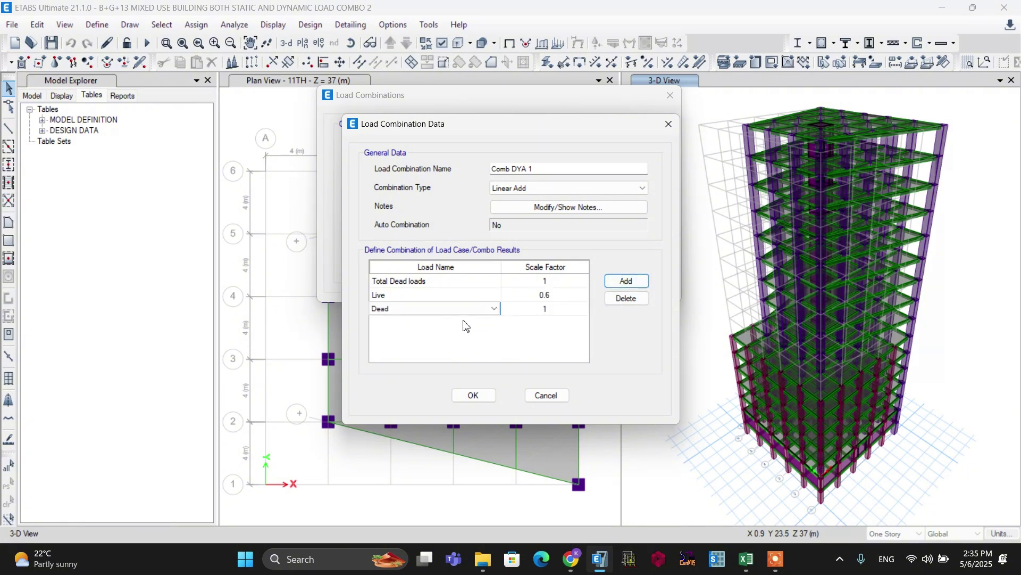
click(447, 310)
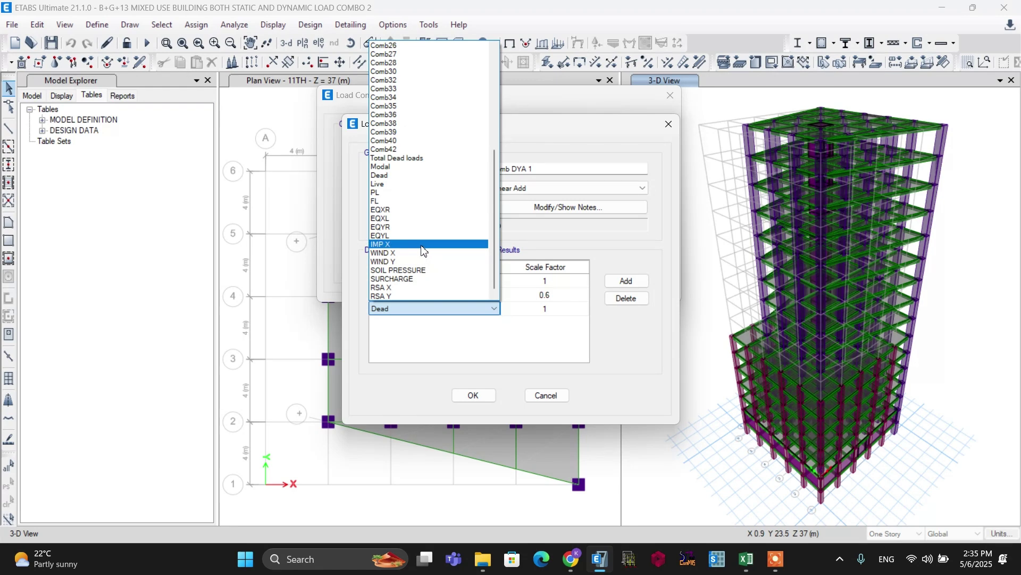
click(392, 288)
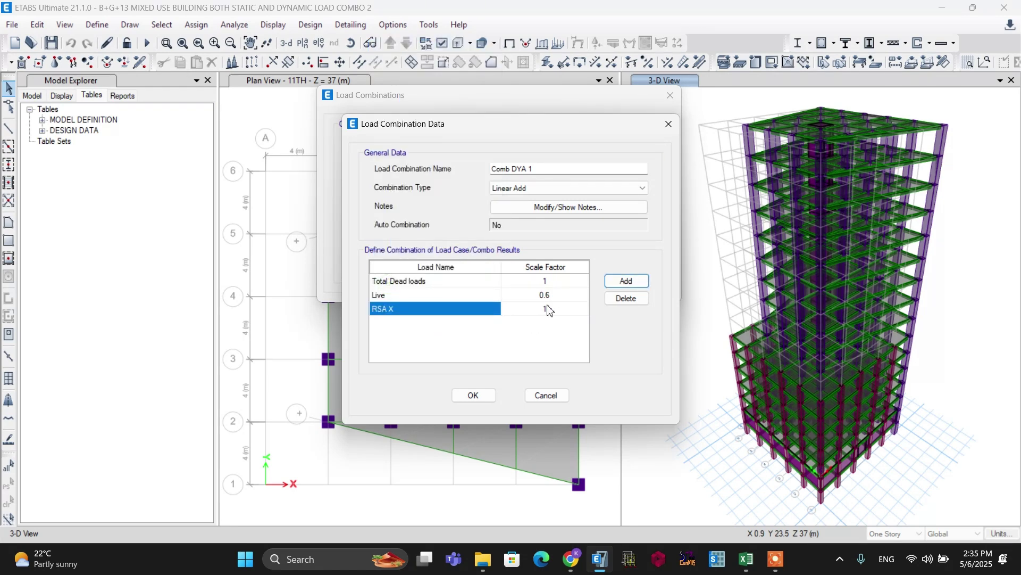
Step: Add the RSA Y load case to Comb DYA 1 with a scale factor of 0.3 and save the combination
click(627, 281)
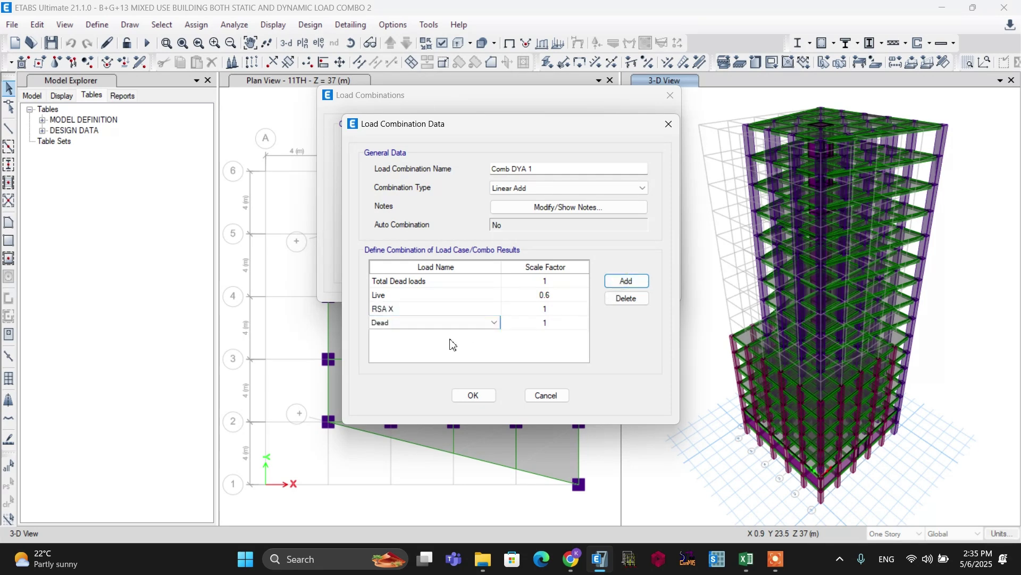
click(440, 326)
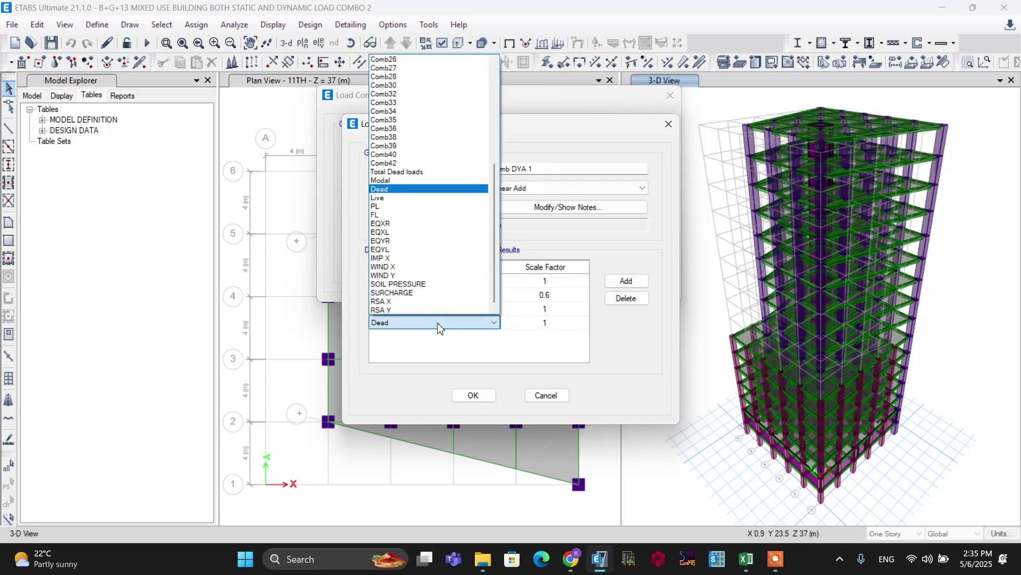
click(404, 308)
click(540, 322)
text(0.3)
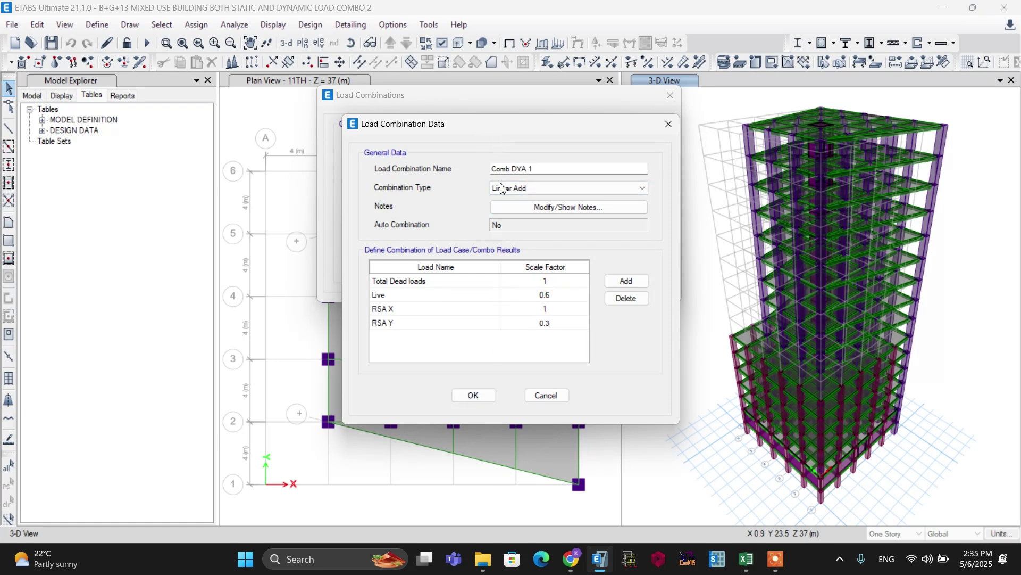
click(473, 394)
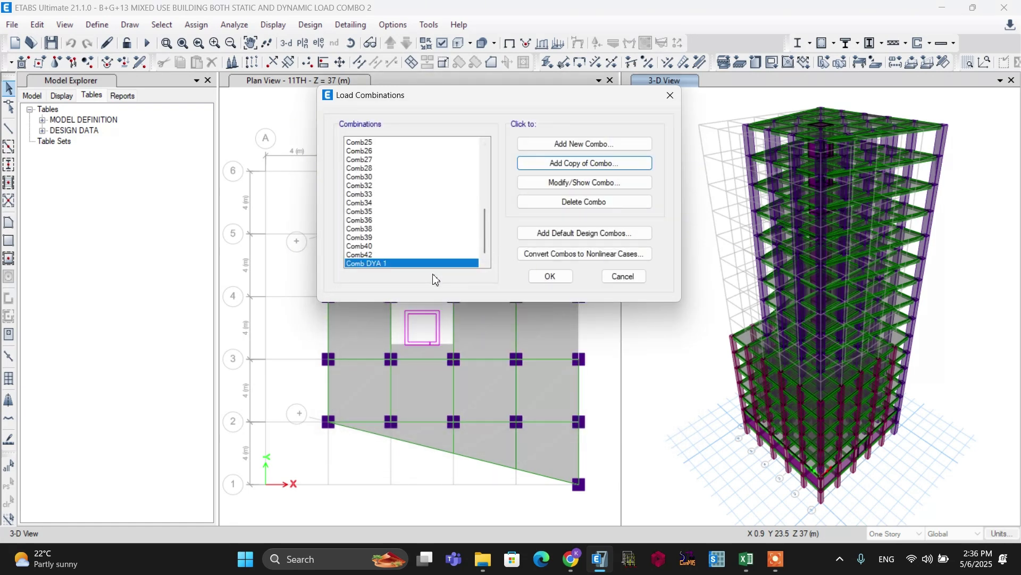
Step: Create a copy of Comb DYA 1 named Comb DYA 2 with the RSA X scale factor set to -1
click(554, 163)
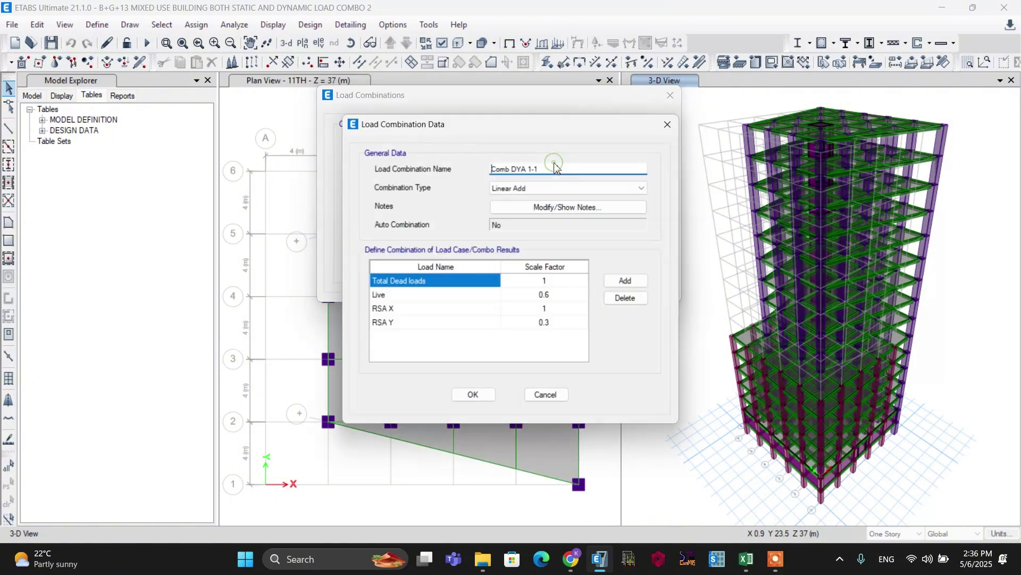
click(554, 168)
key(BackSpace)
key(BackSpace)
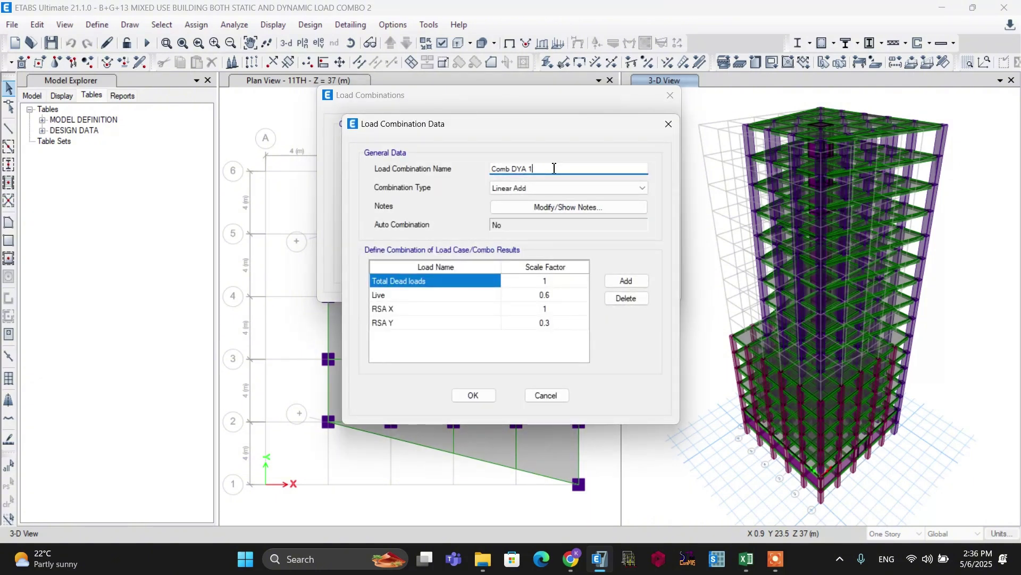
key(BackSpace)
text(2)
click(534, 310)
click(534, 310)
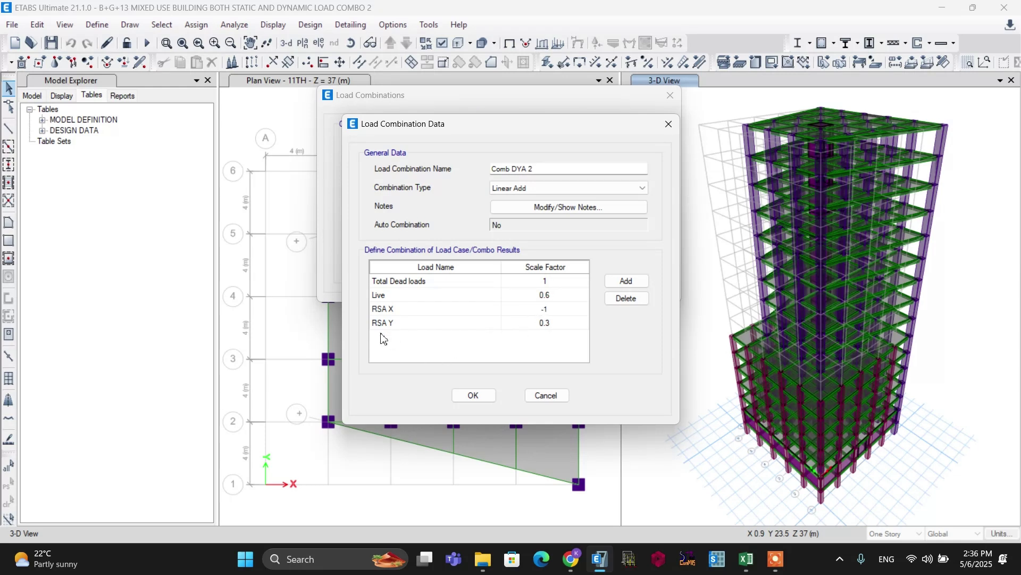
click(473, 396)
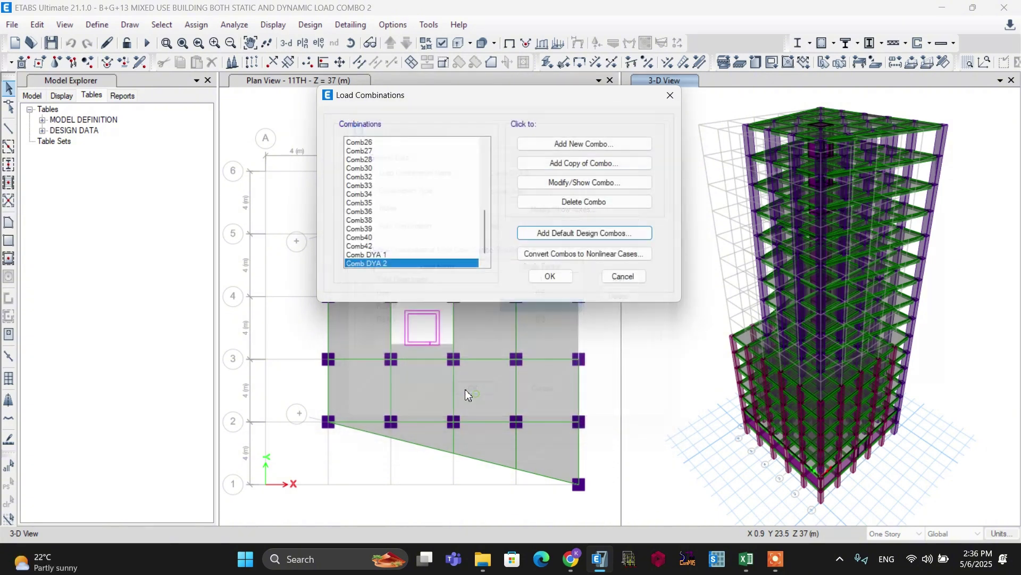
Step: Create a copy of Comb DYA 2 named Comb DYA 3 with scale factors of 1 for RSA X and -0.3 for RSA Y
click(570, 164)
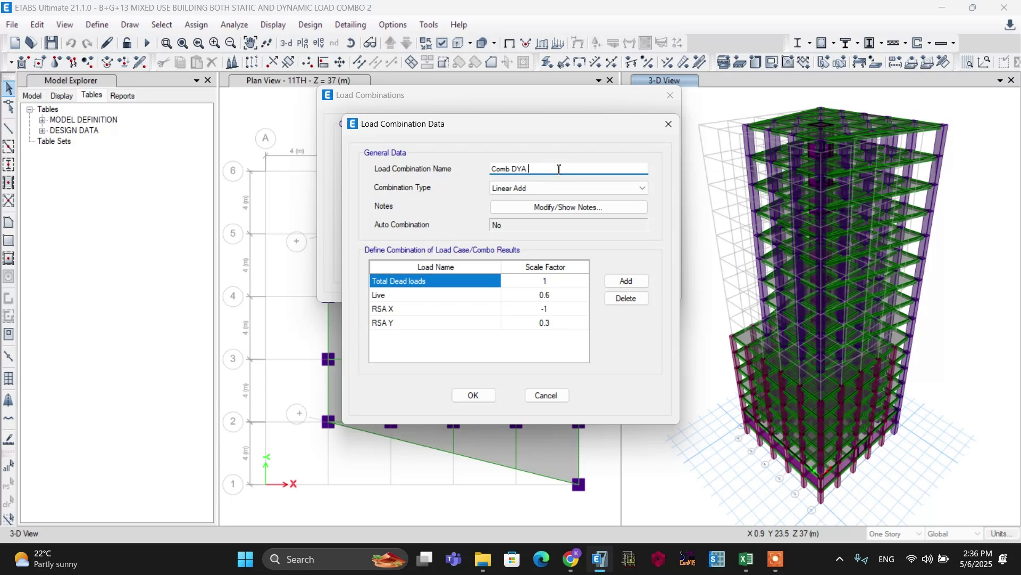
click(544, 308)
click(545, 309)
text(-)
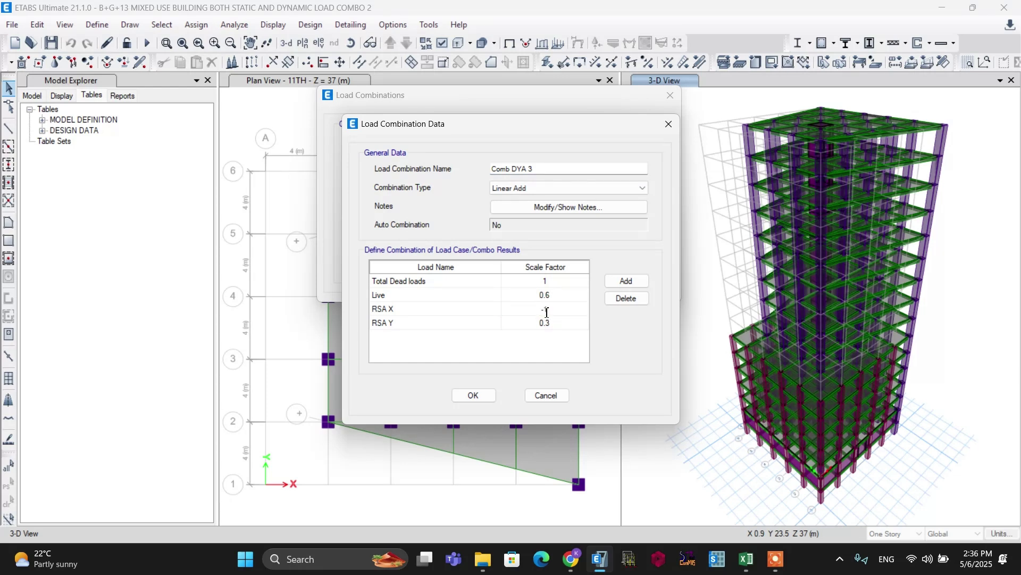
text(1)
click(532, 322)
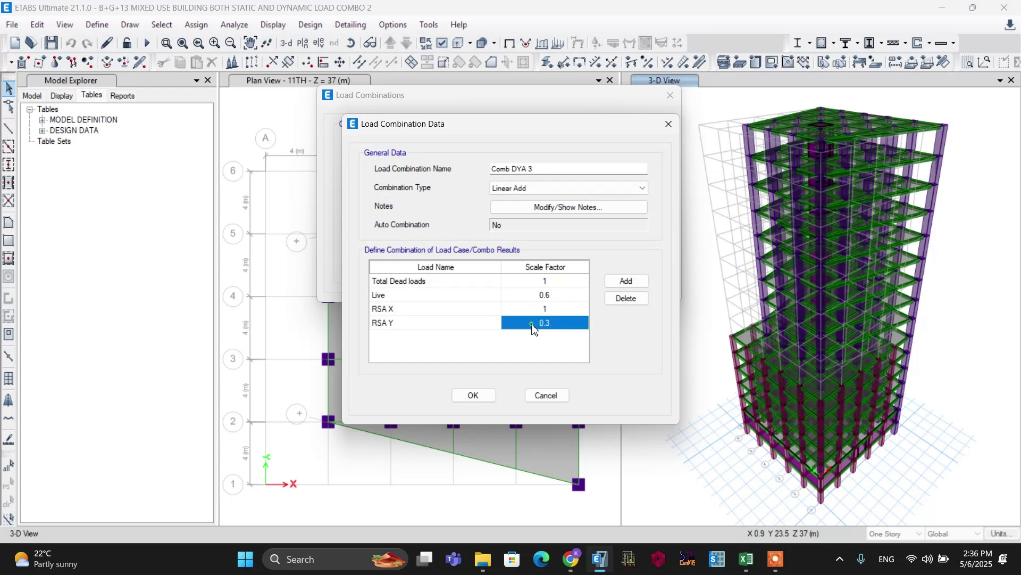
click(534, 325)
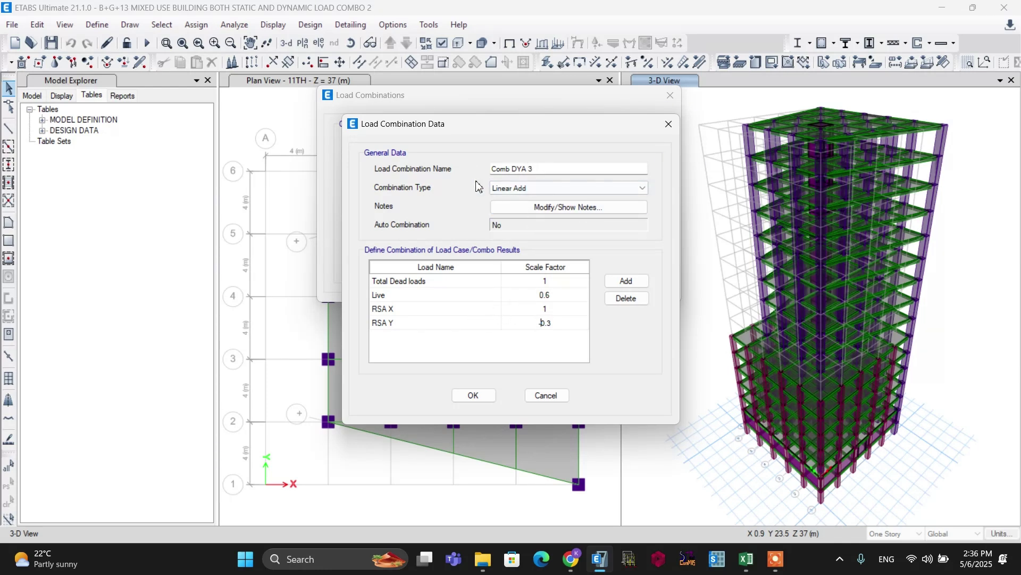
click(471, 400)
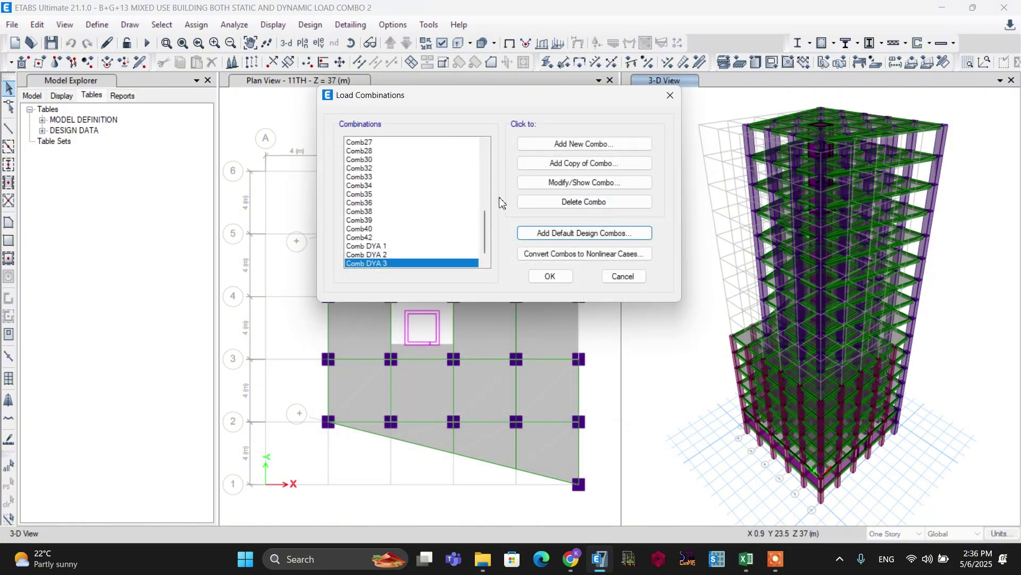
Step: Create a copy of Comb DYA 3 named Comb DYA 4 with the RSA X scale factor set to -1
click(580, 169)
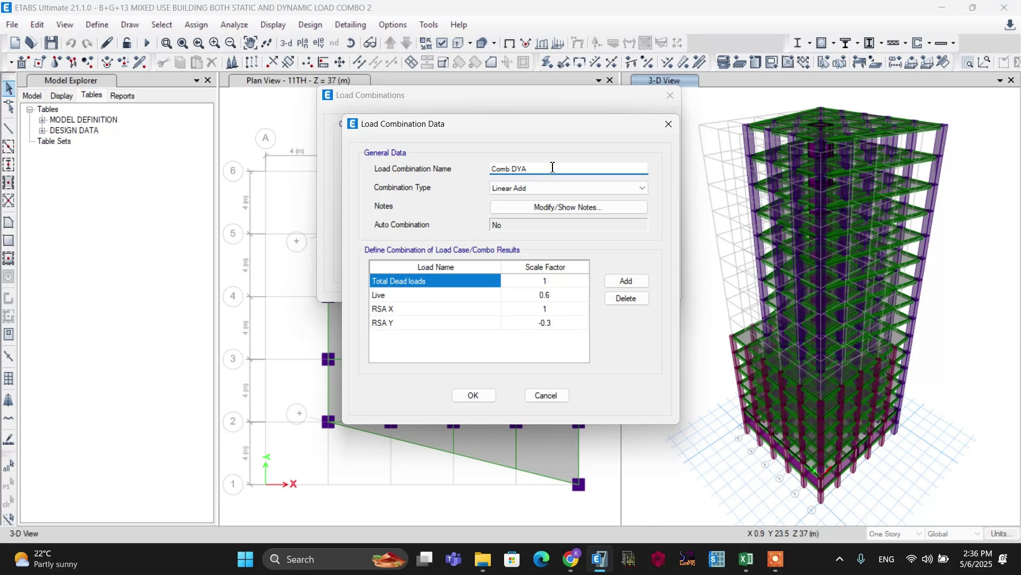
click(544, 309)
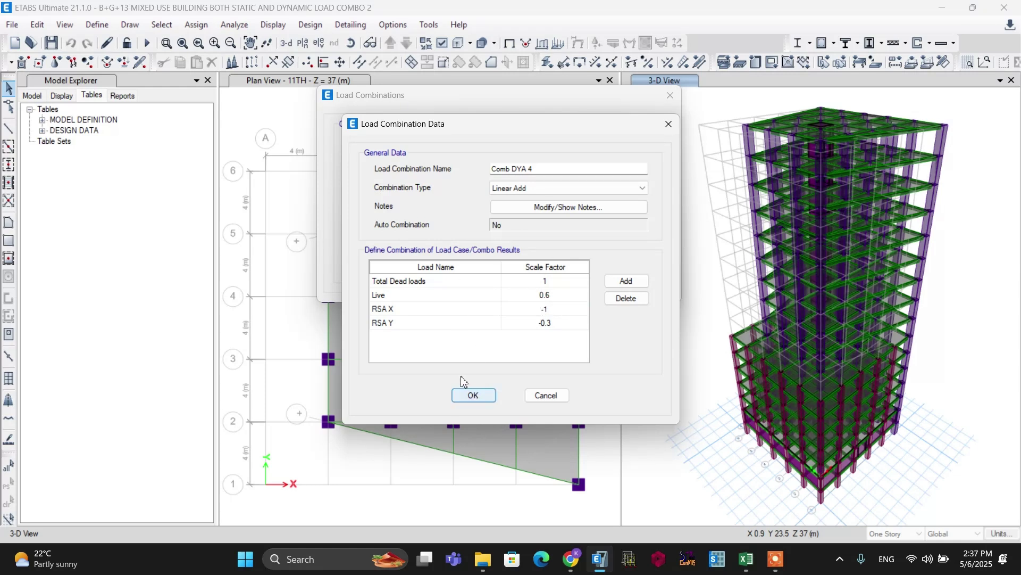
click(473, 395)
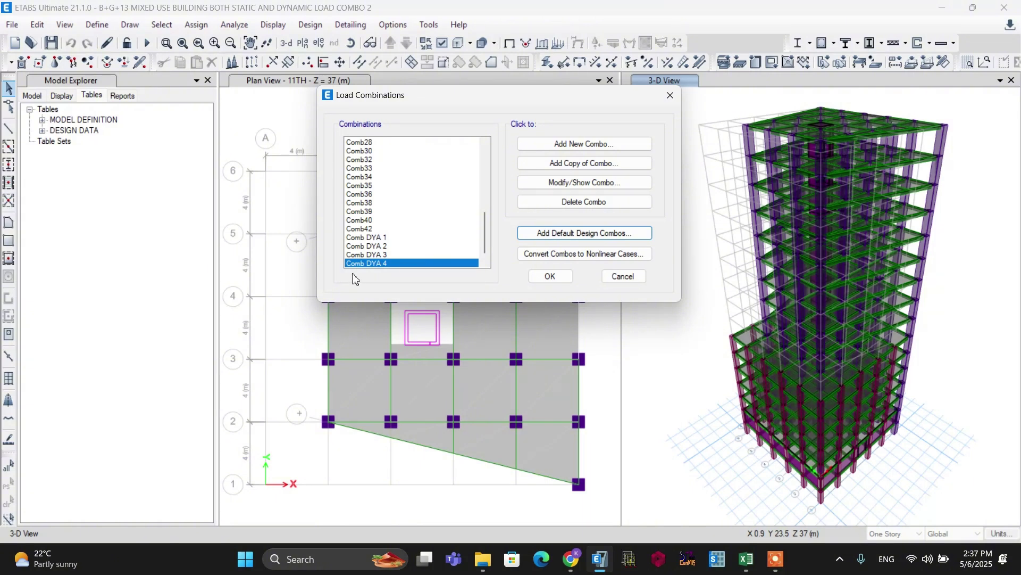
Step: Create a copy of Comb DYA 4 named Comb DYA 5 with scale factors of 0.3 for RSA X and 1 for RSA Y
click(569, 164)
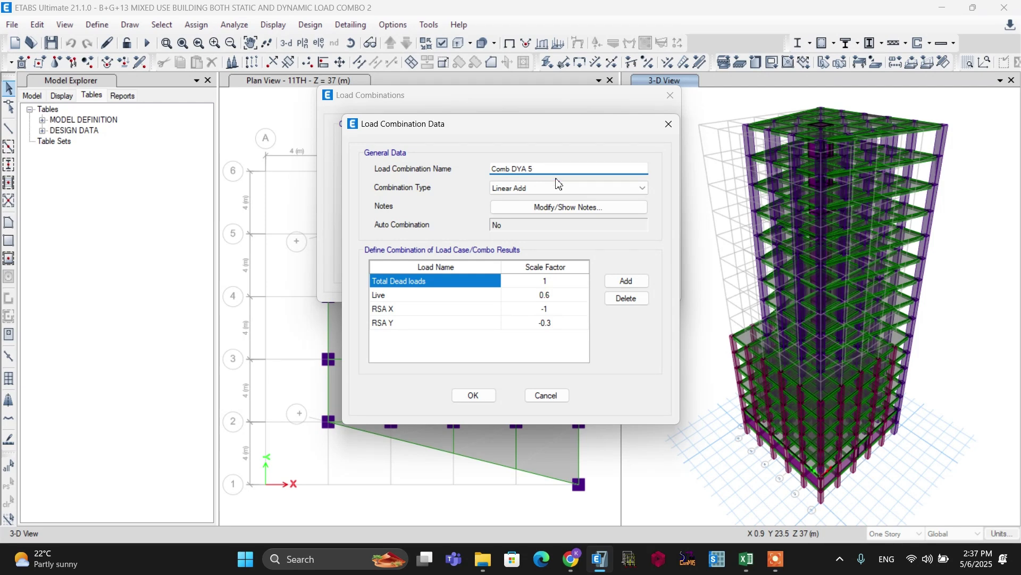
click(411, 314)
click(532, 311)
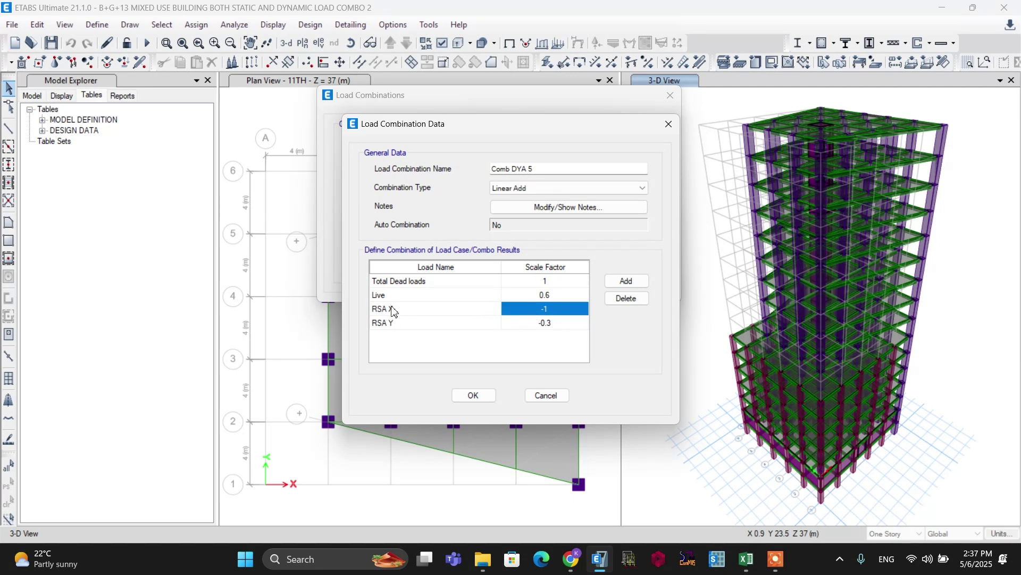
click(408, 313)
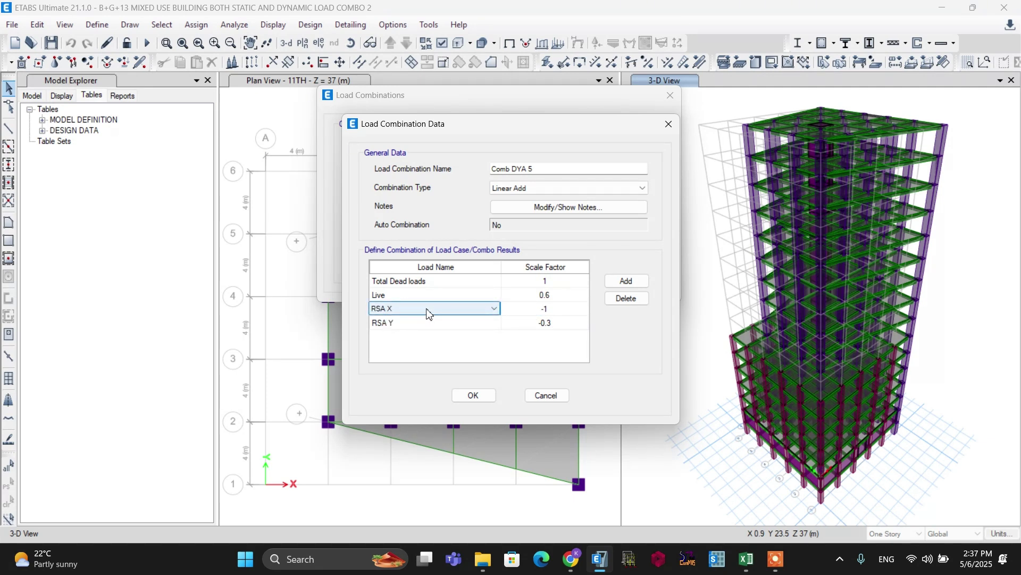
click(531, 313)
text(0.3)
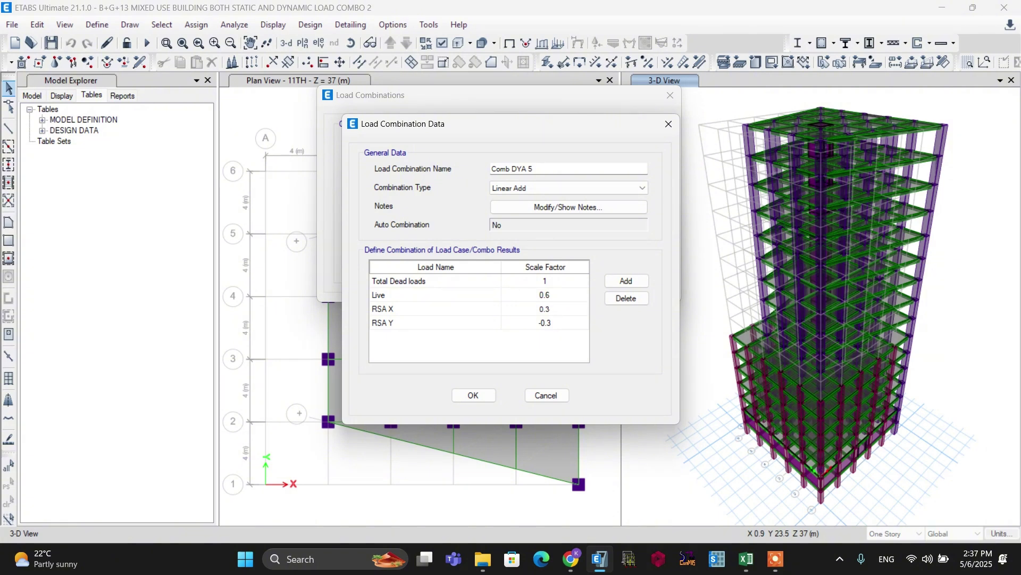
click(522, 324)
text(1)
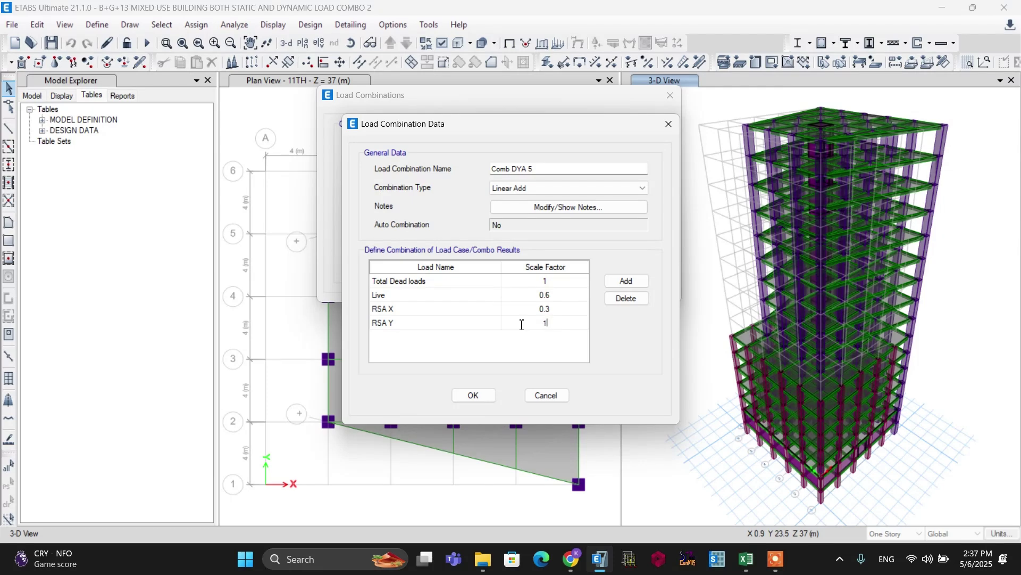
click(473, 396)
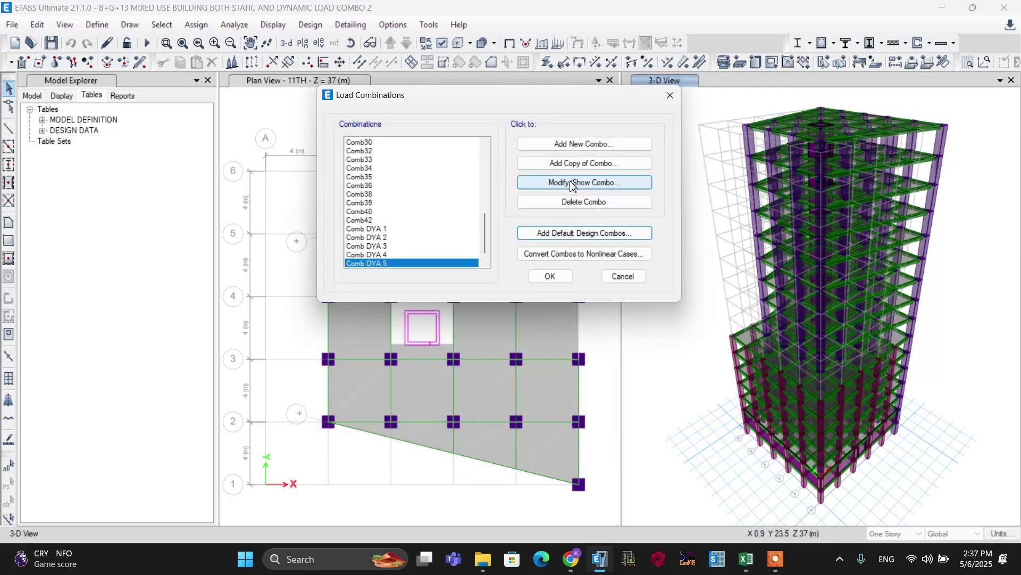
Step: Create a copy of Comb DYA 5 named Comb DYA 6 with the RSA X scale factor set to -0.3
click(575, 165)
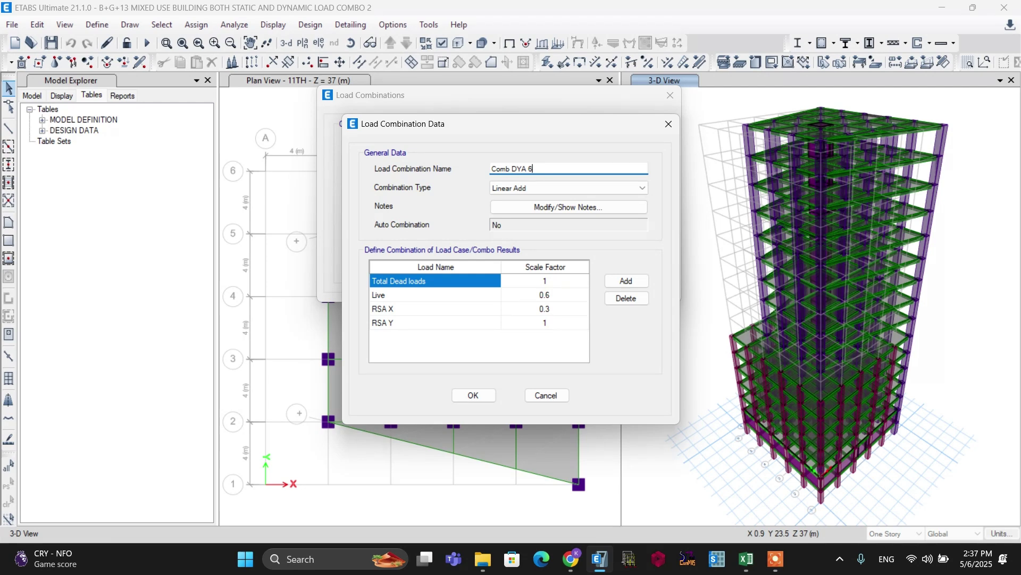
click(536, 311)
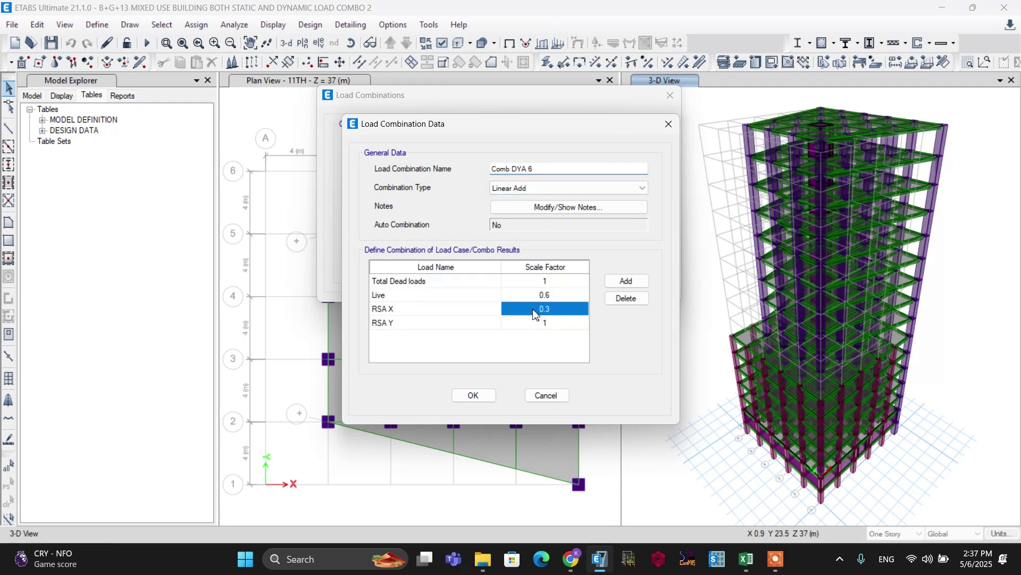
click(536, 312)
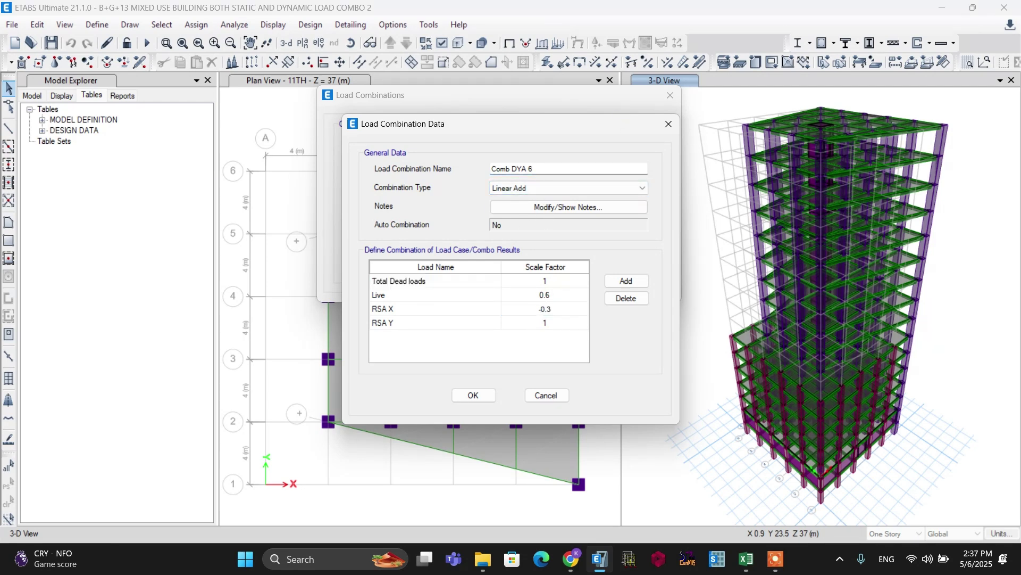
text(-)
click(473, 395)
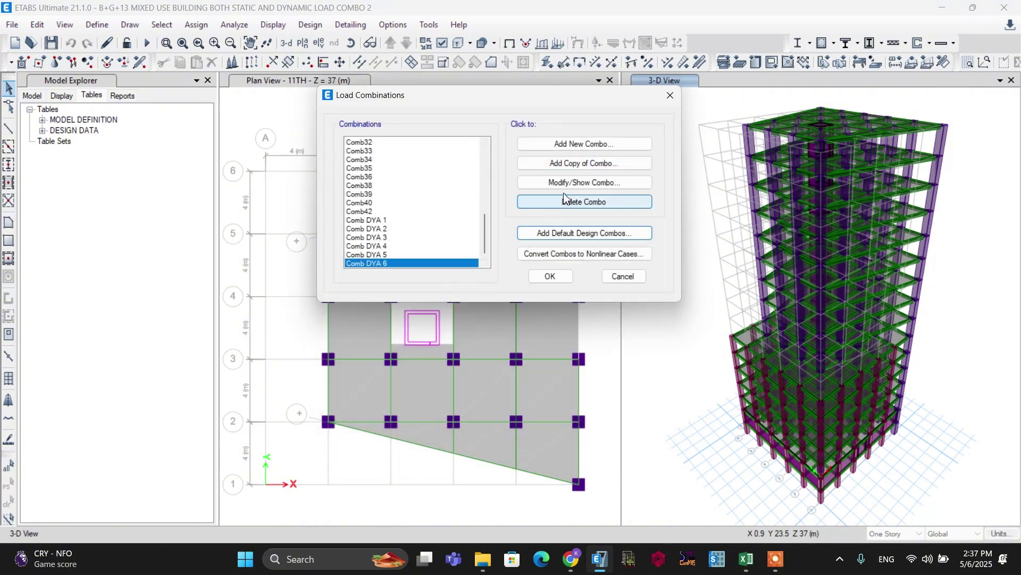
Step: Create a copy of Comb DYA 6 named Comb DYA 67 with scale factors of 0.3 for RSA X and -1 for RSA Y
click(568, 165)
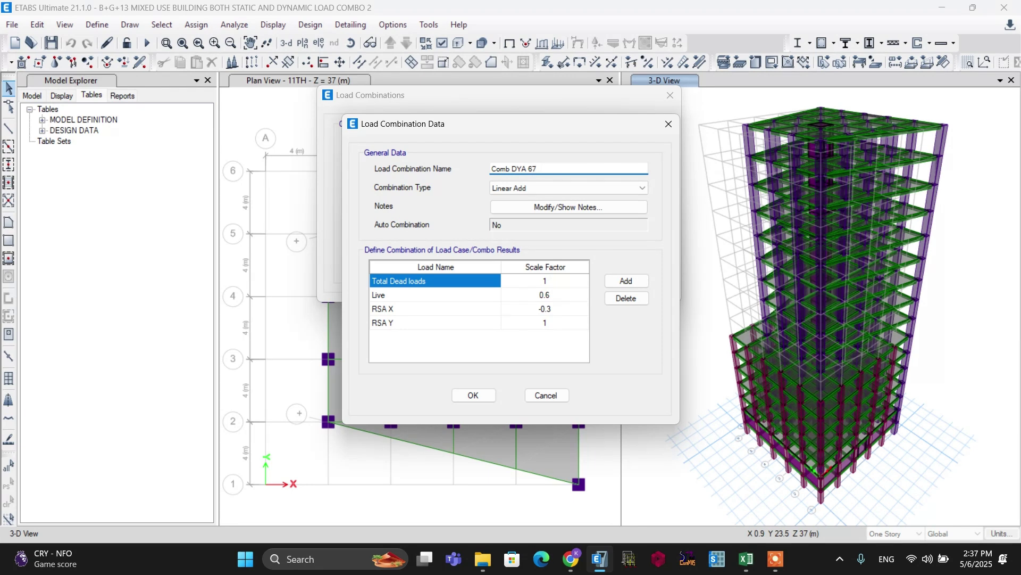
click(538, 325)
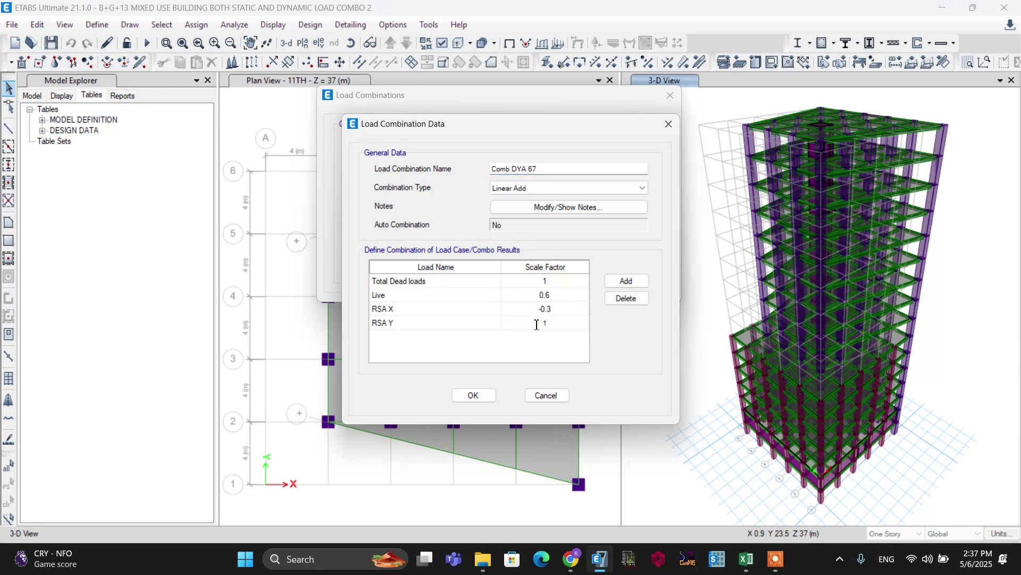
click(542, 308)
click(474, 394)
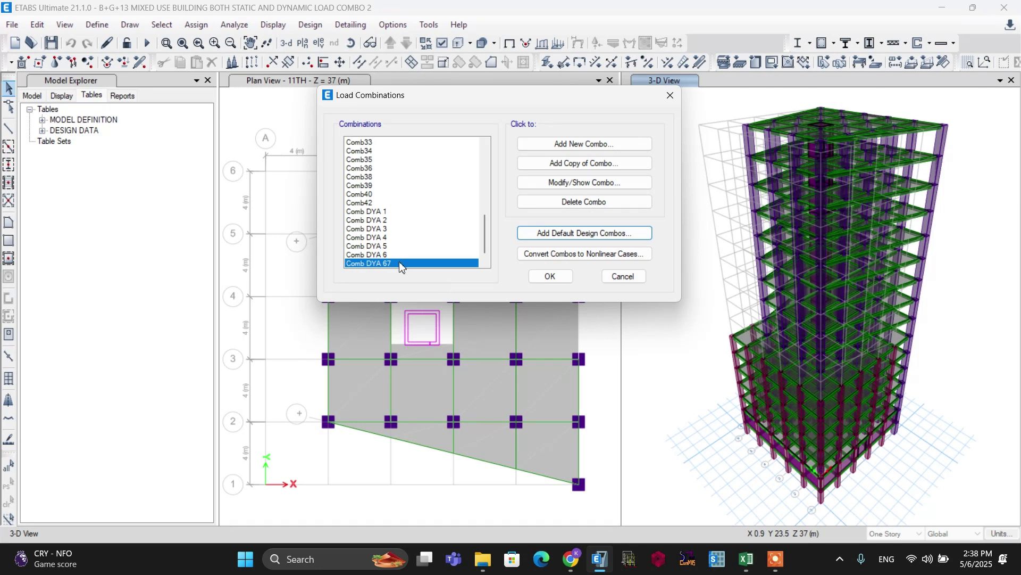
Step: Rename the Comb DYA 67 load combination as Comb DYA 7
click(584, 182)
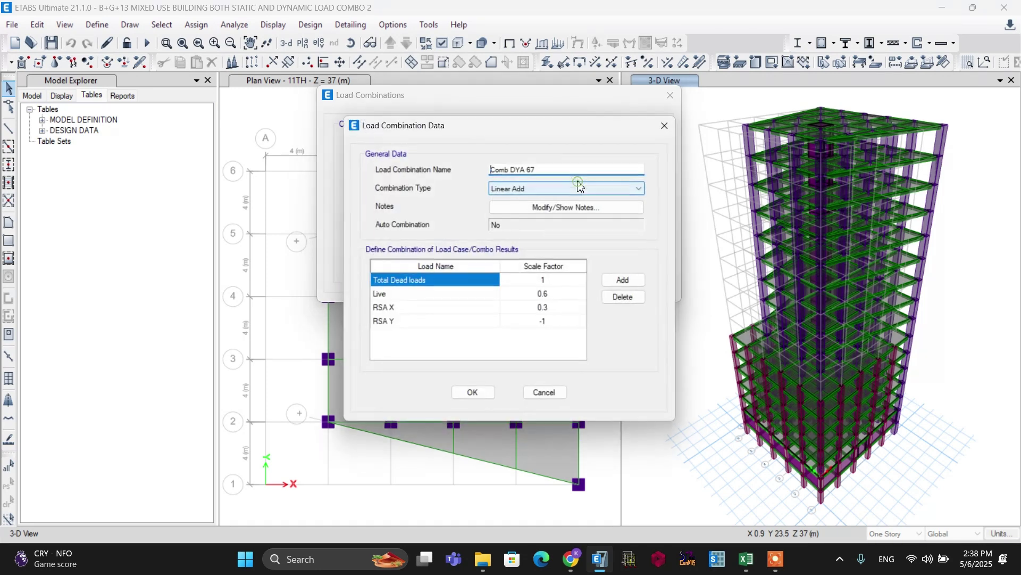
click(533, 169)
key(BackSpace)
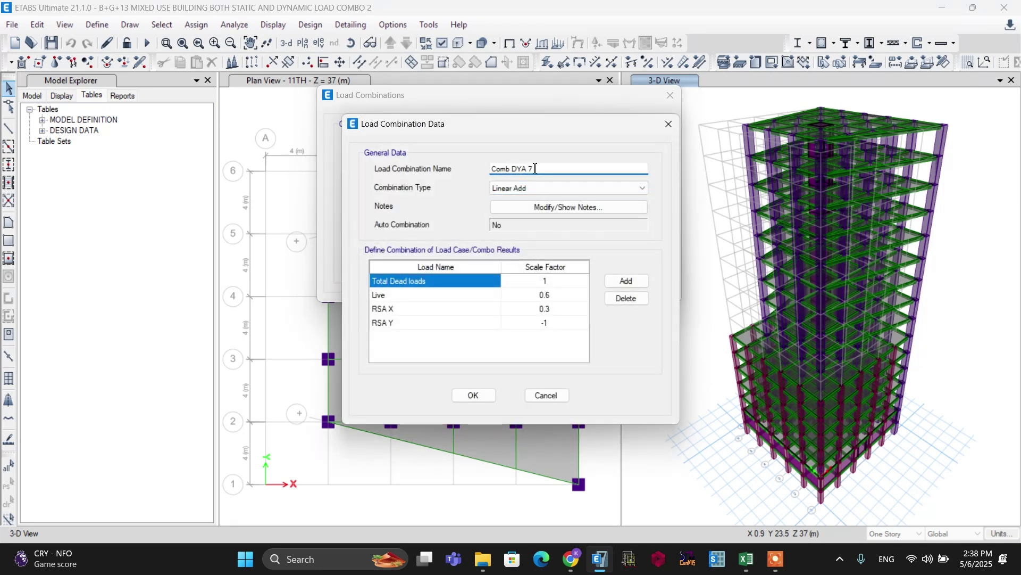
click(473, 394)
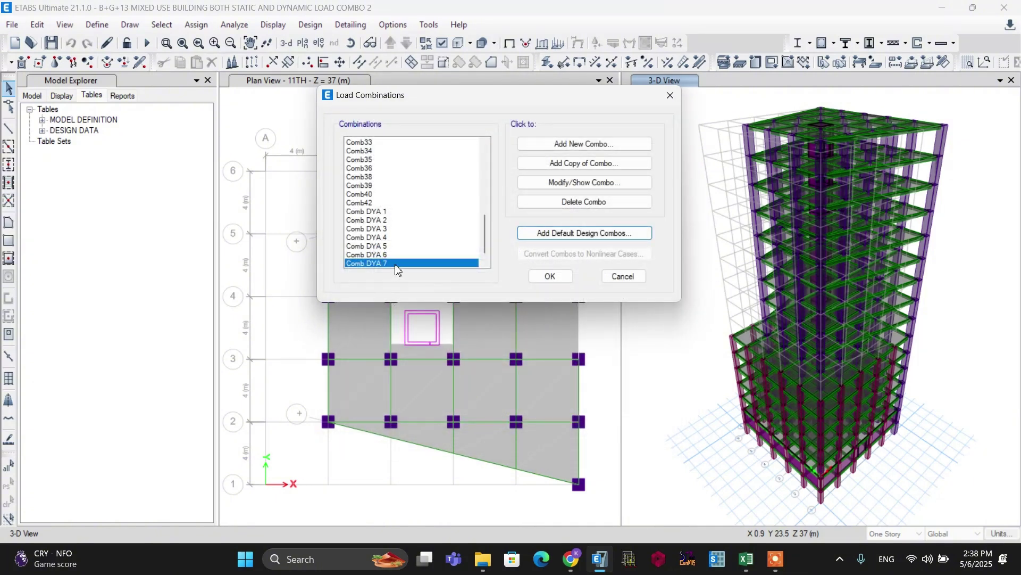
Step: Create a copy of Comb DYA 7 named Comb DYA 8 and open its RSA X scale factor for editing
click(582, 164)
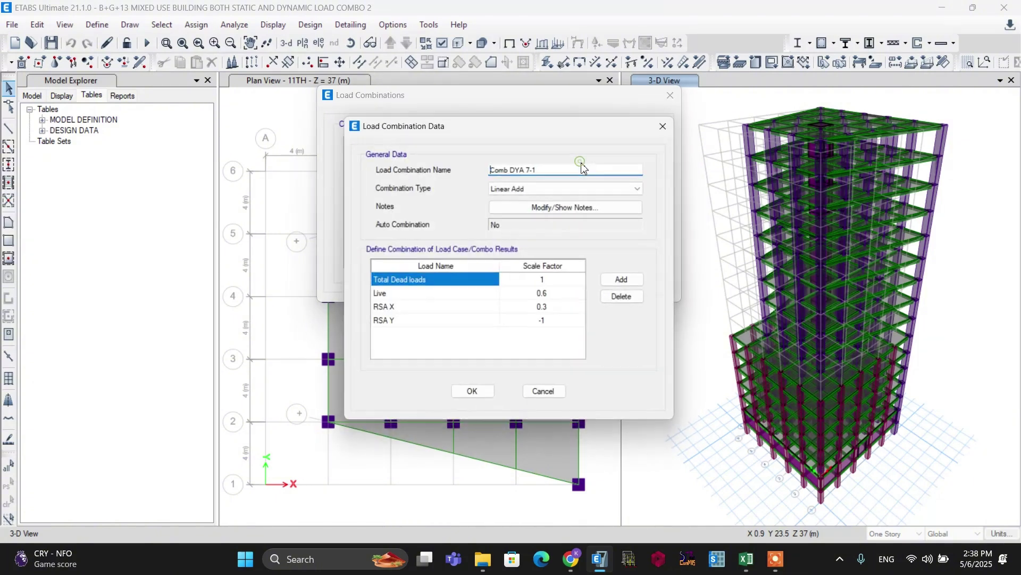
click(551, 169)
key(BackSpace)
key(BackSpace)
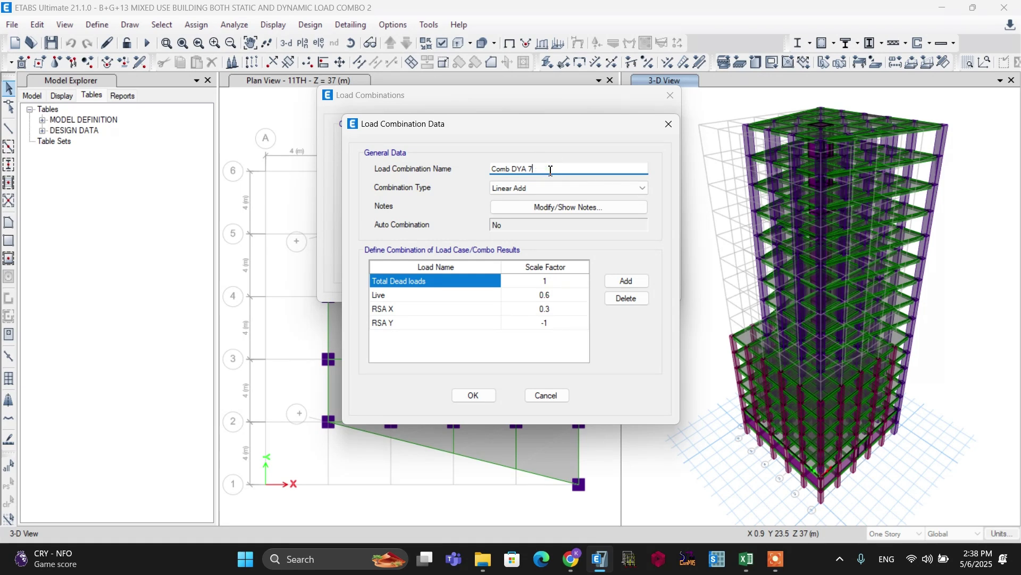
key(BackSpace)
text(8)
click(542, 309)
click(541, 309)
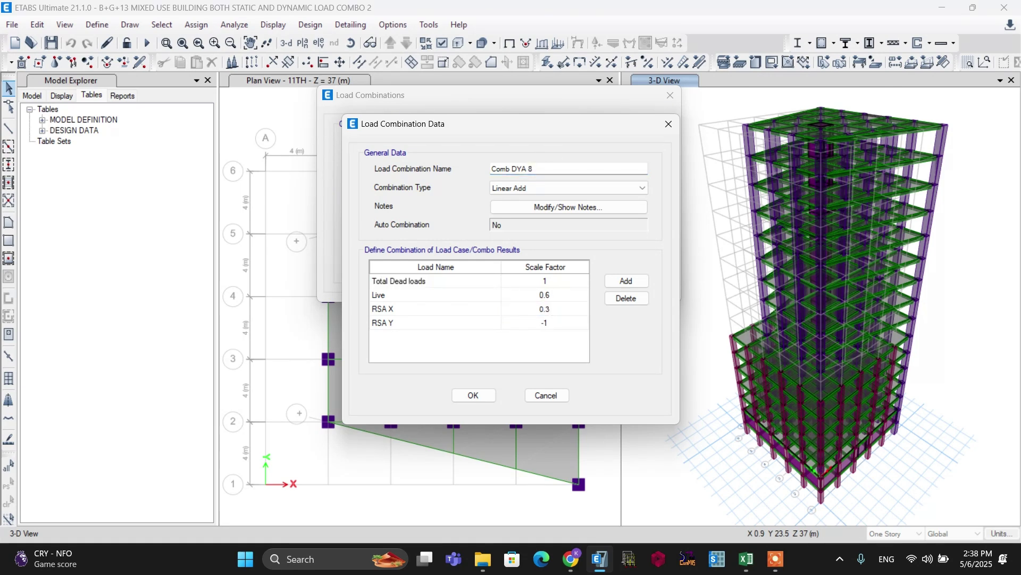
click(473, 395)
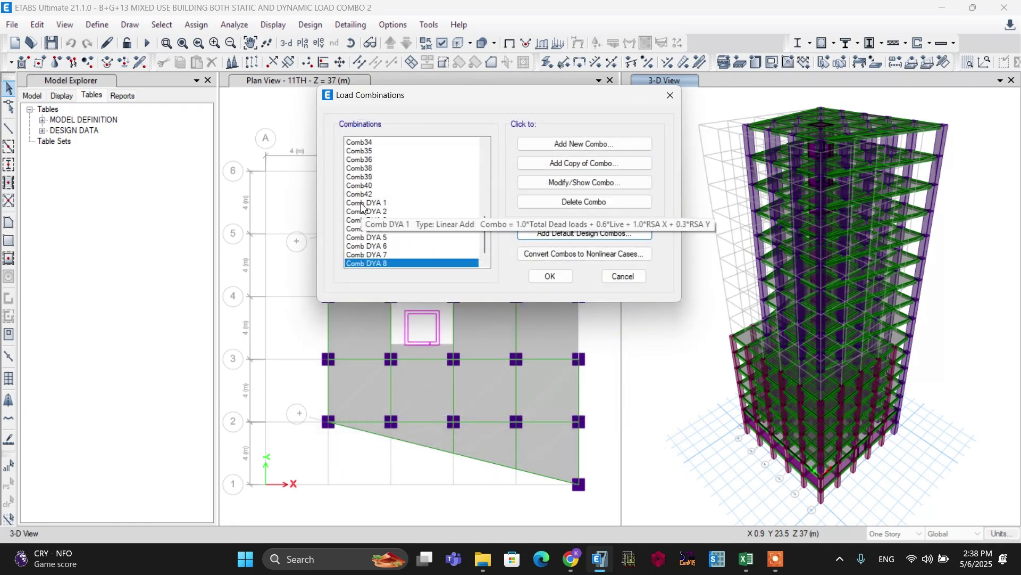
Step: Check the combinations from Comb DYA 1 to Comb DYA 8 and accept the load combination definitions, leaving nothing selected in the plan
drag(361, 203, 372, 260)
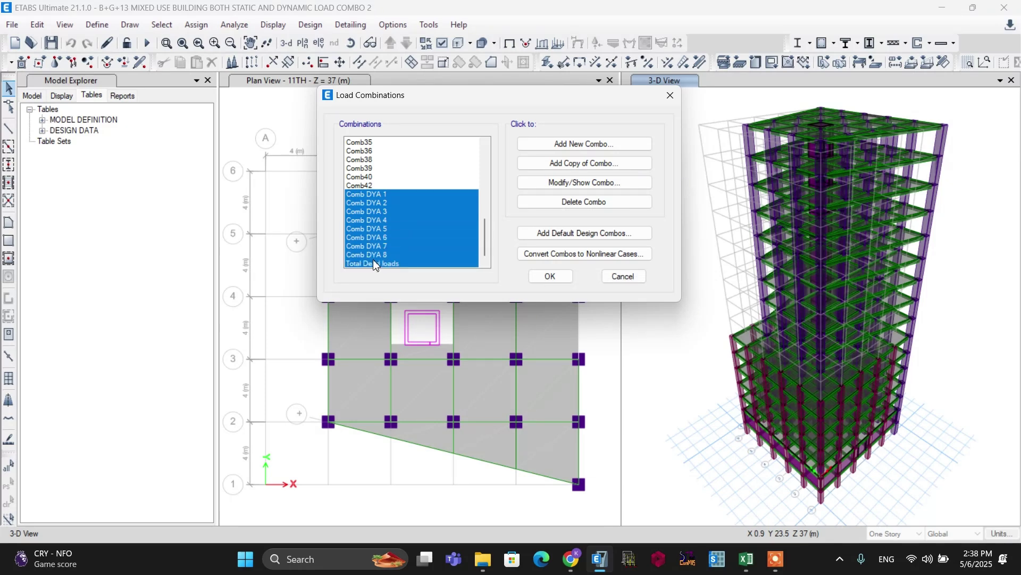
click(550, 277)
click(551, 274)
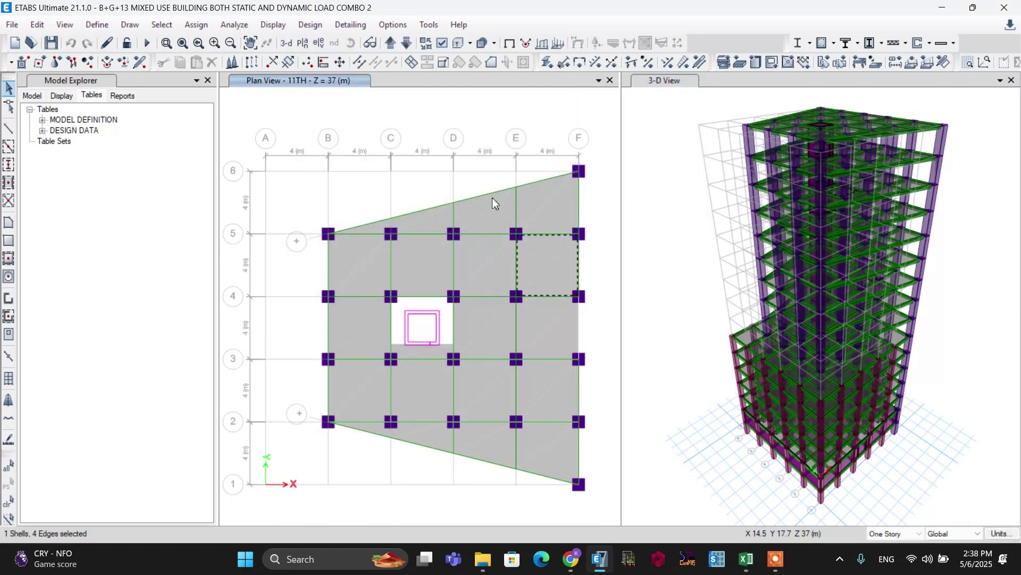
click(553, 254)
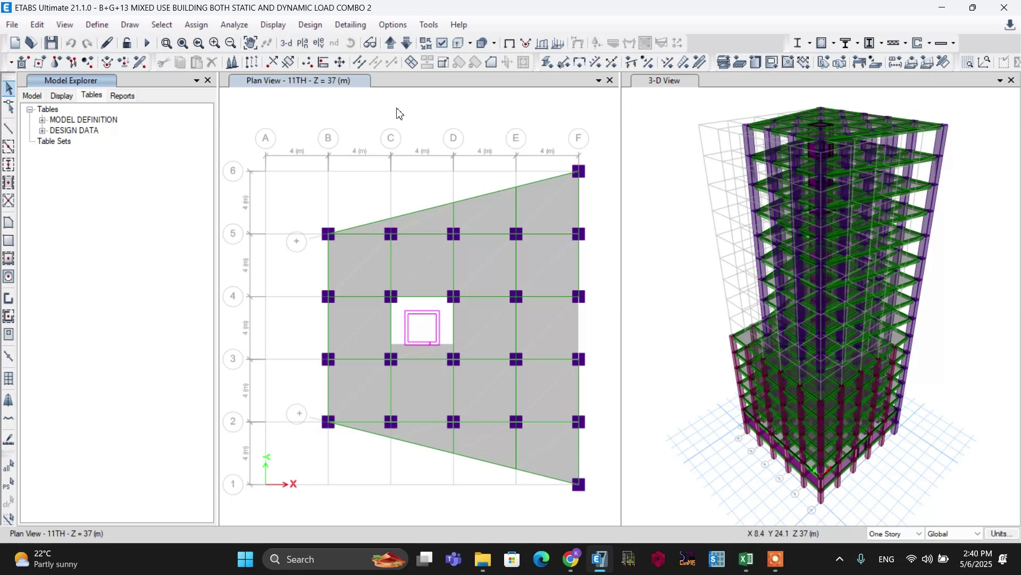
Step: Check that all load cases, including RSA X and RSA Y, are set to run, and run the analysis
click(235, 25)
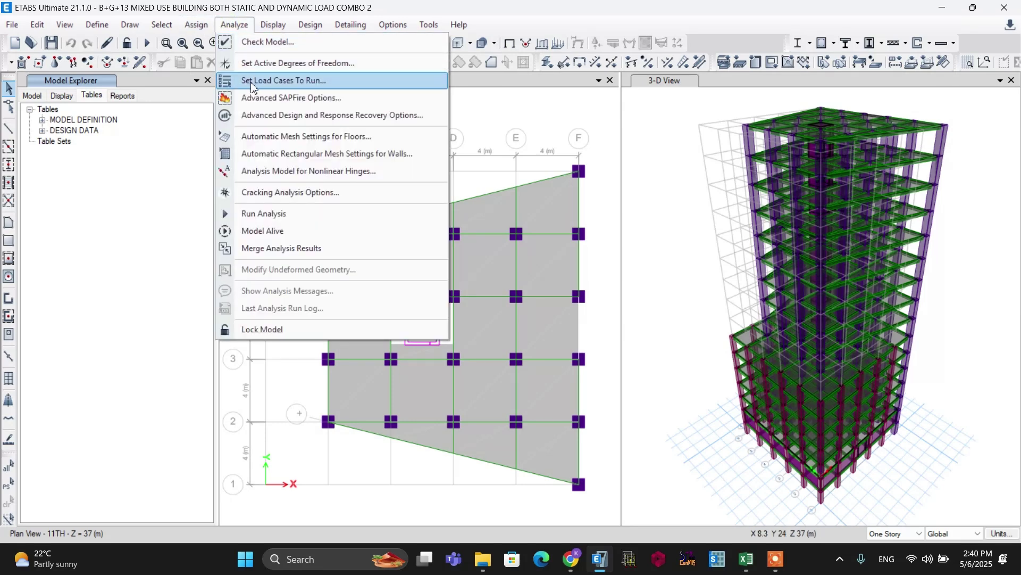
click(274, 82)
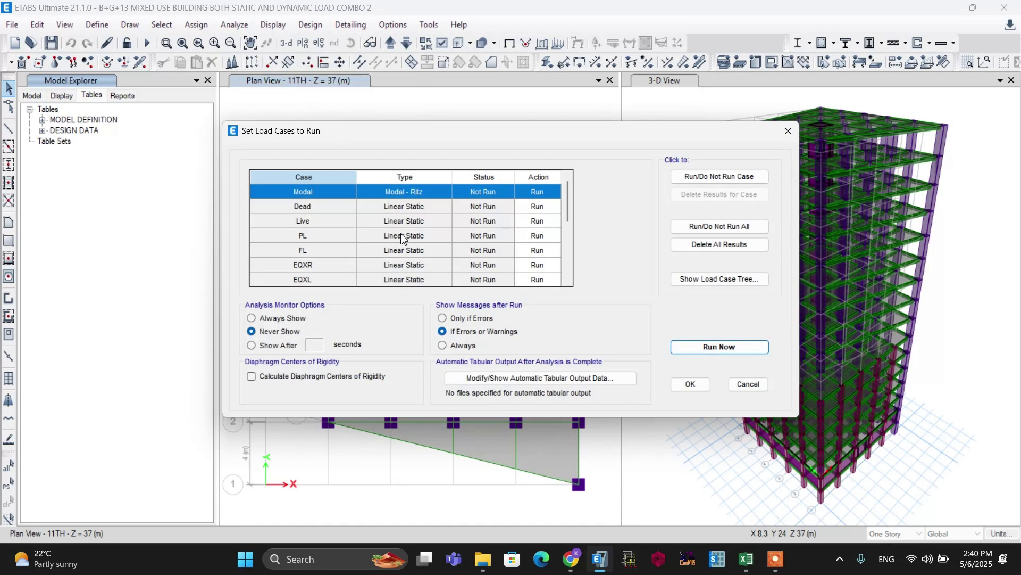
scroll(402, 238, down, 5)
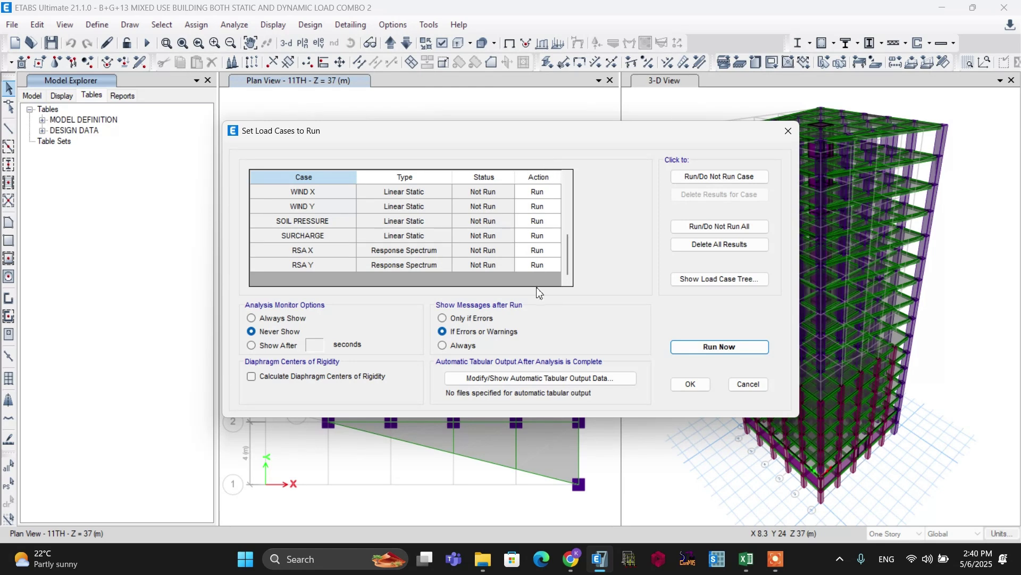
click(701, 385)
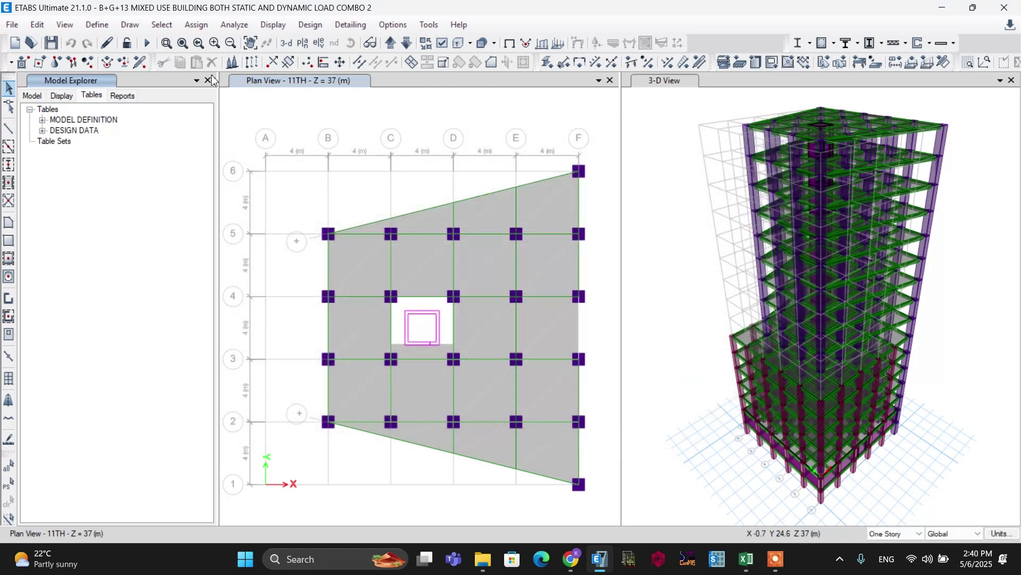
click(147, 44)
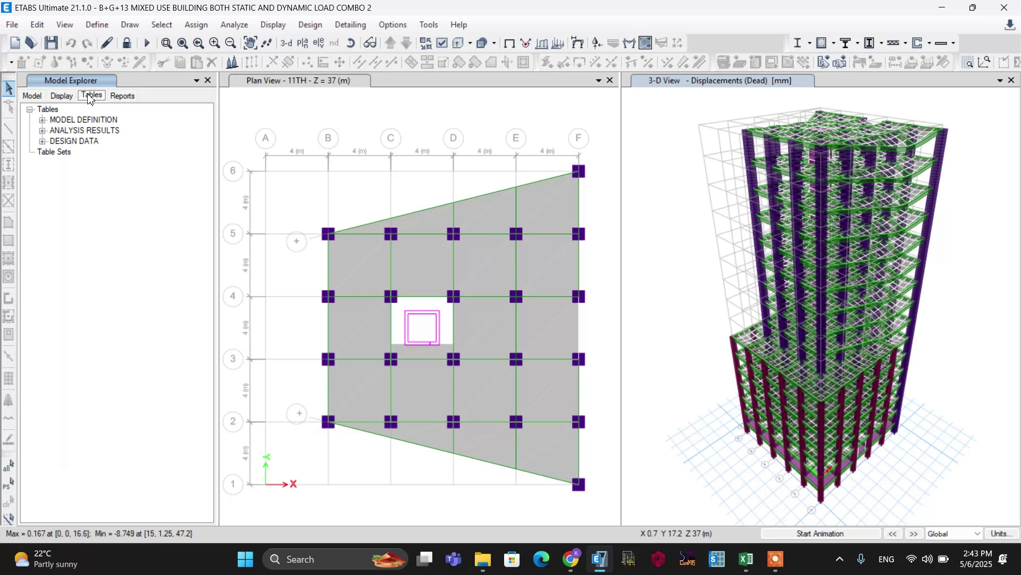
Step: Show the Modal Participating Mass Ratios table from the structure output results, examine its SumUX and SumUY columns through the last modes, and close it
click(59, 133)
click(43, 131)
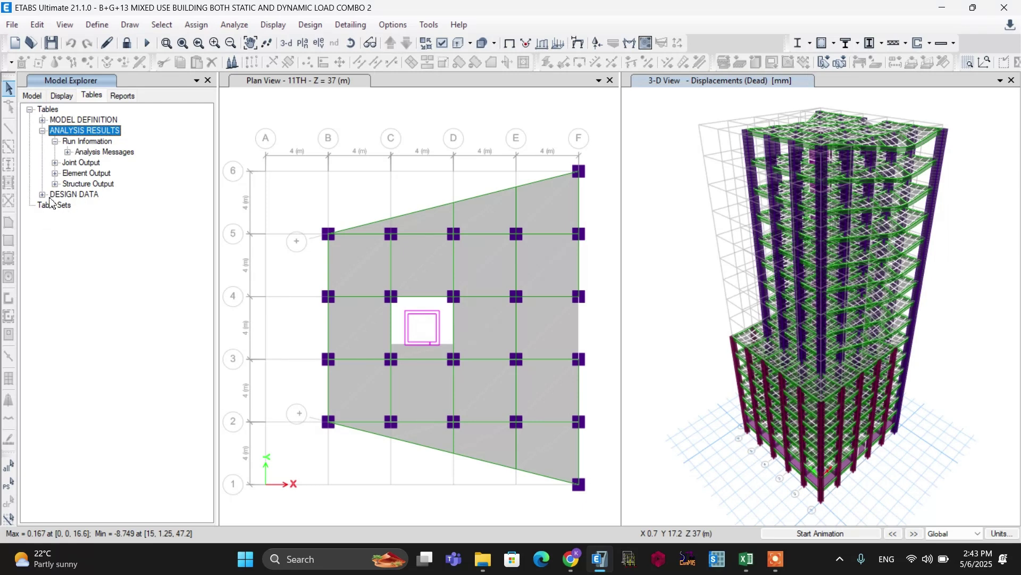
click(84, 184)
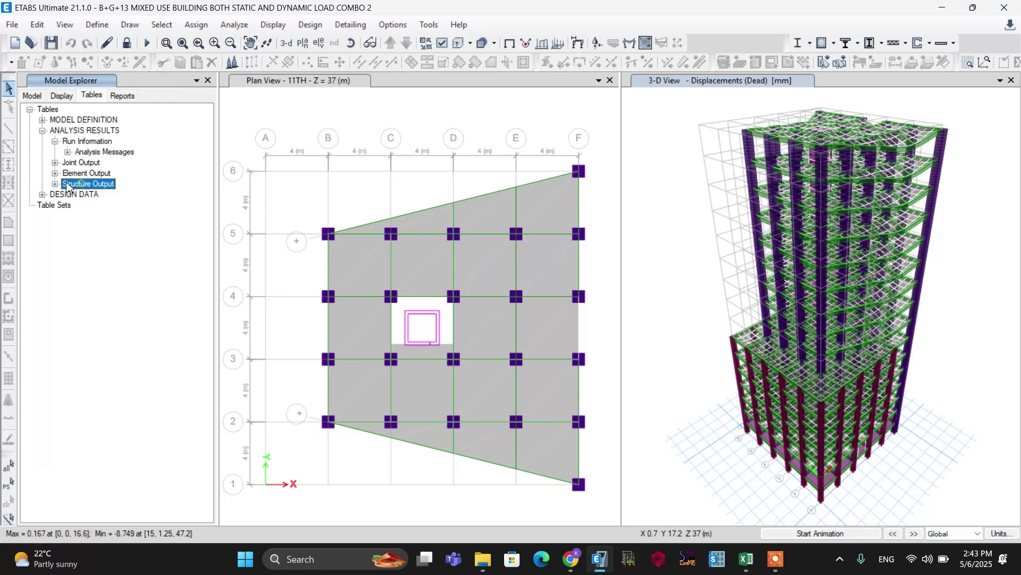
click(55, 184)
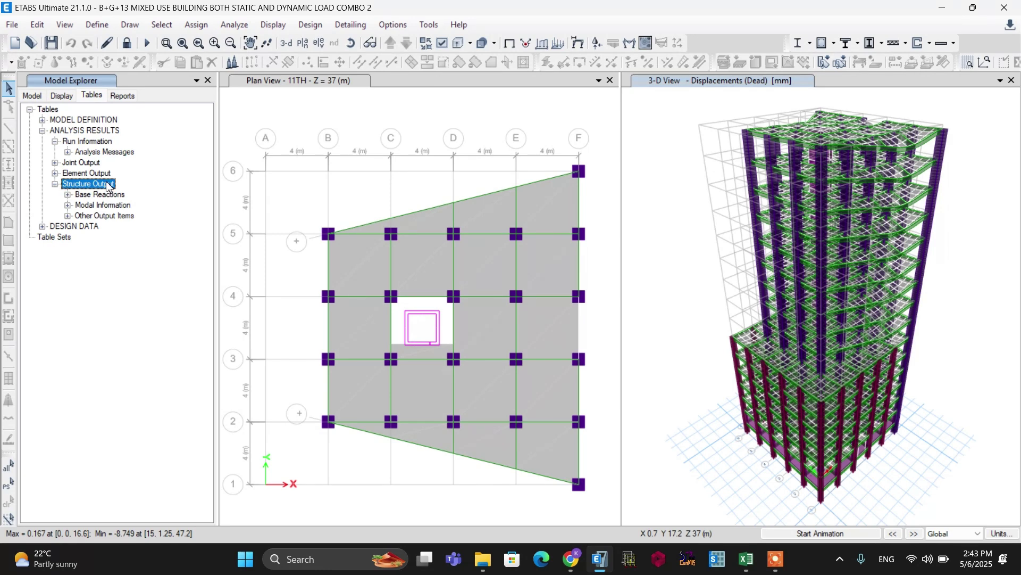
click(88, 205)
click(67, 206)
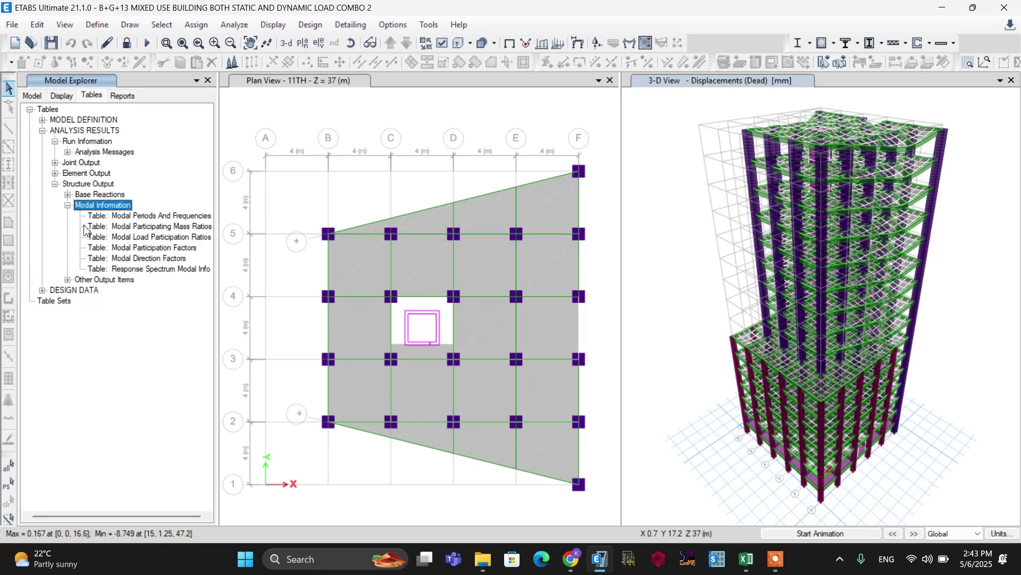
click(119, 229)
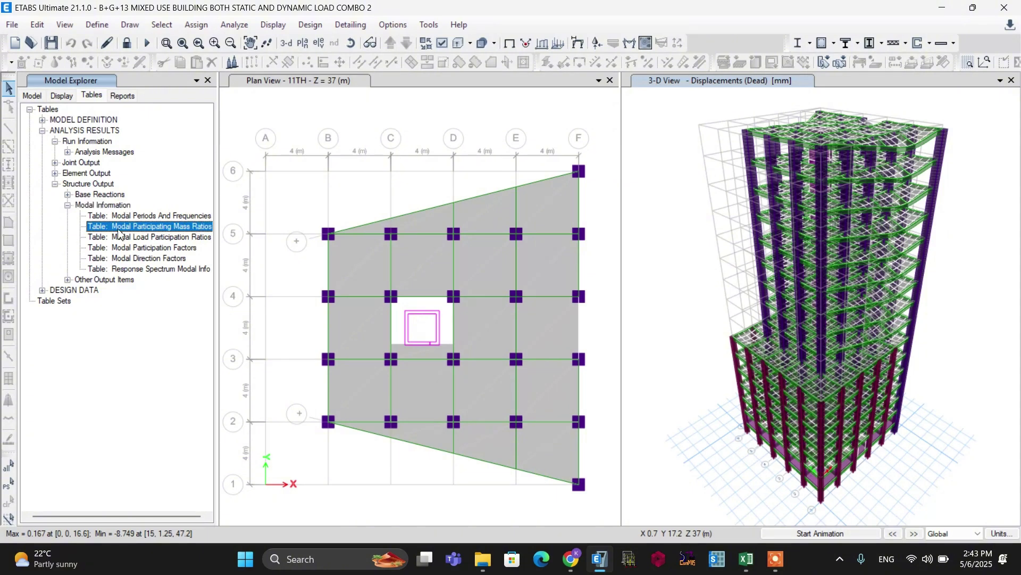
right_click(152, 230)
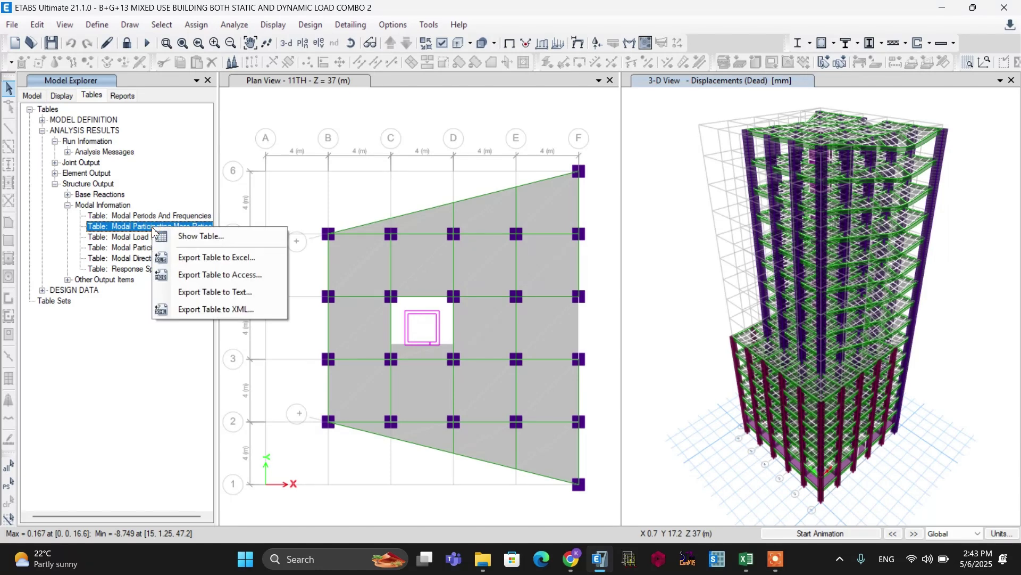
click(178, 235)
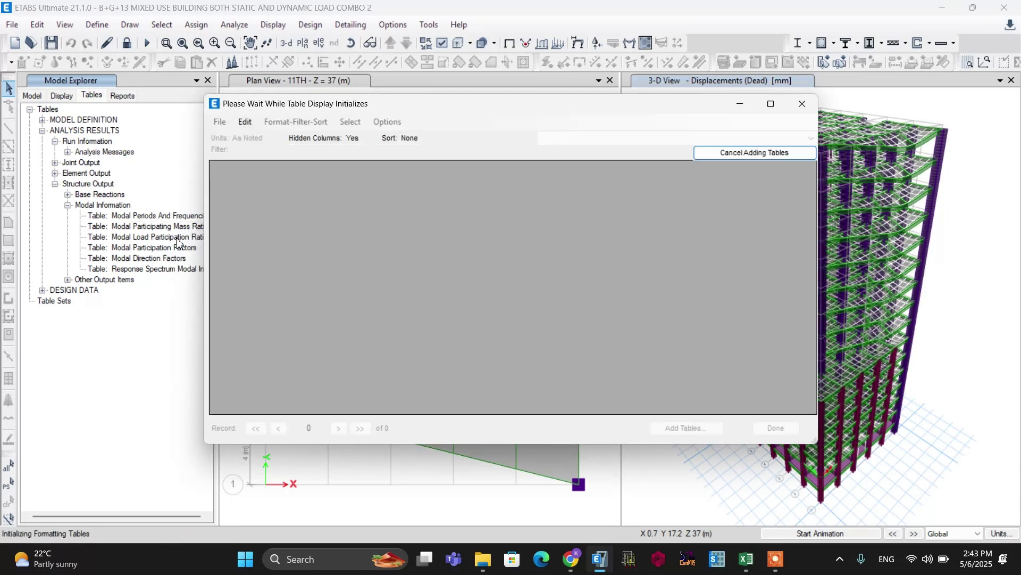
scroll(454, 275, down, 5)
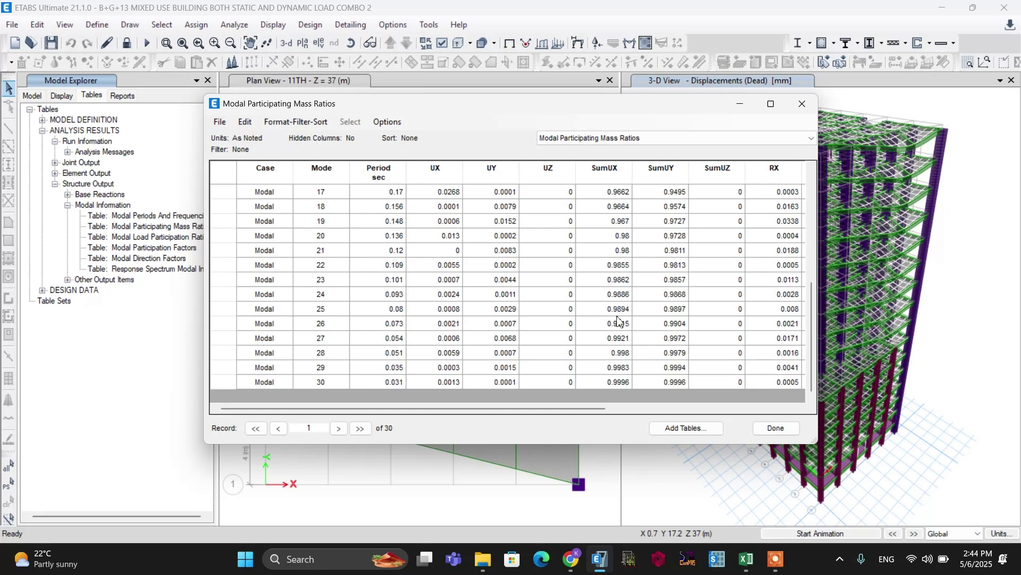
click(776, 428)
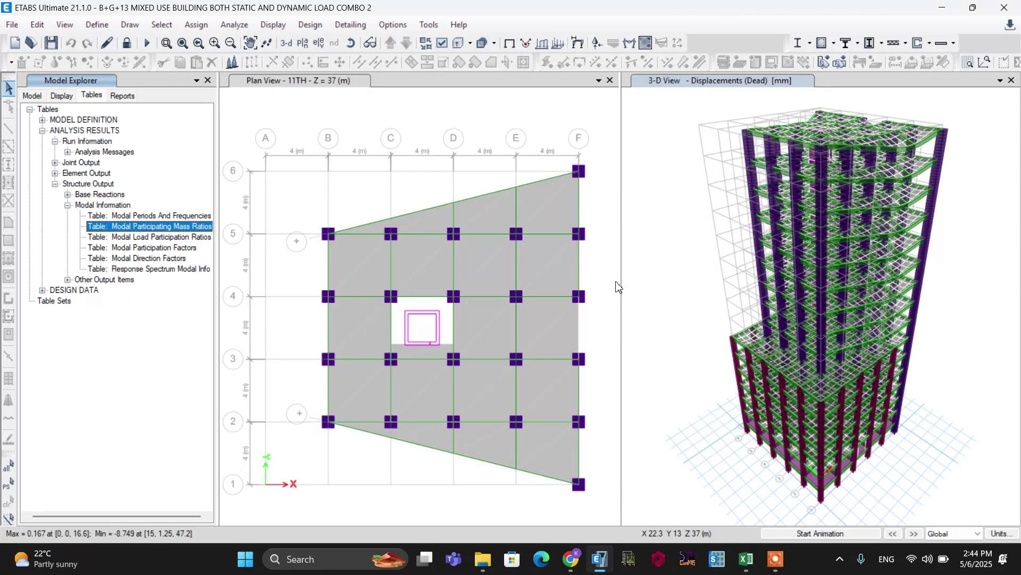